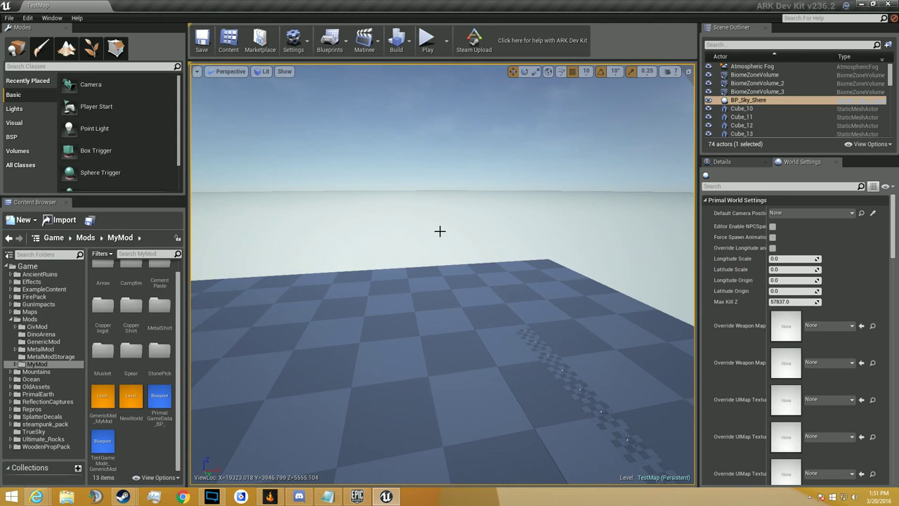
Step: Create a folder named CopperRock in the MyMod folder and open it
right_drag(413, 236, 425, 243)
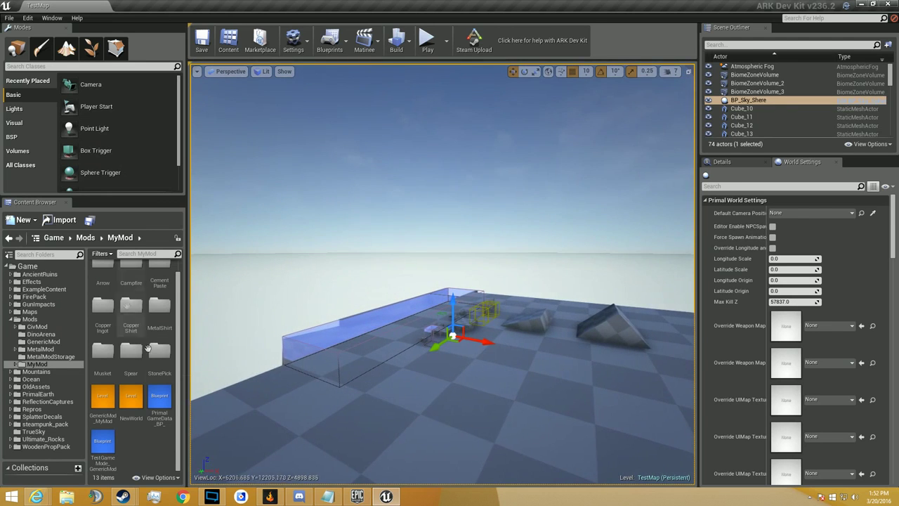
right_click(159, 430)
click(180, 239)
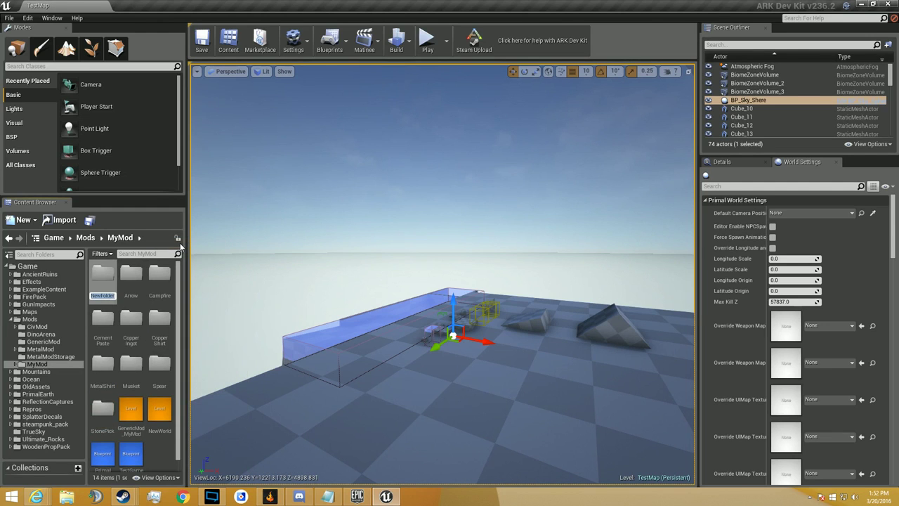
text(C)
text(opperRock)
key(Return)
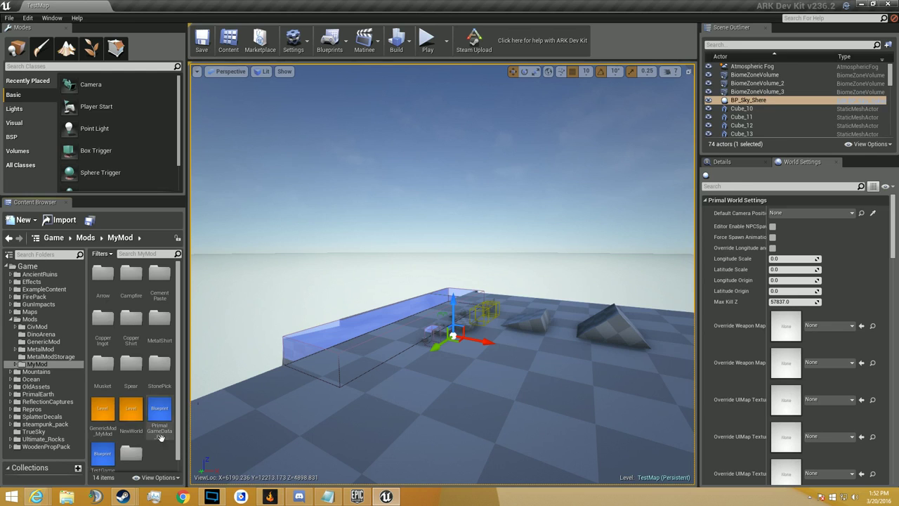
click(106, 332)
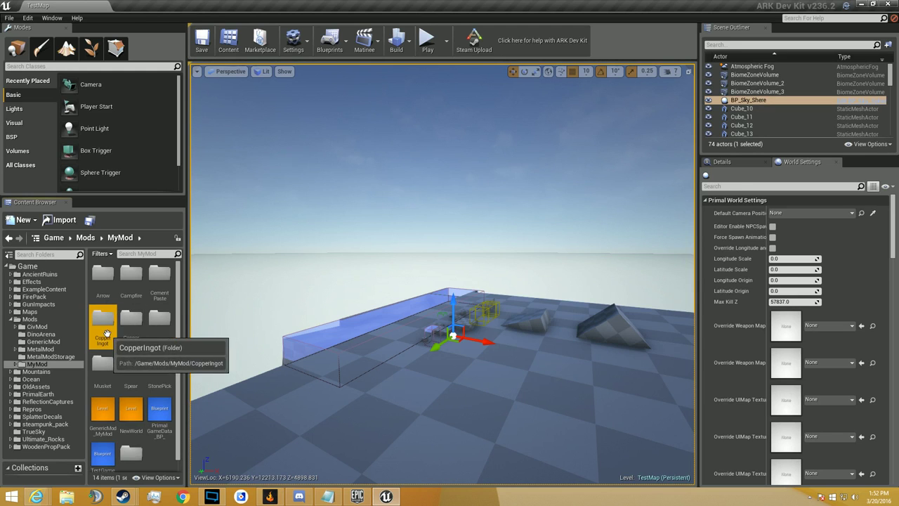
double_click(105, 327)
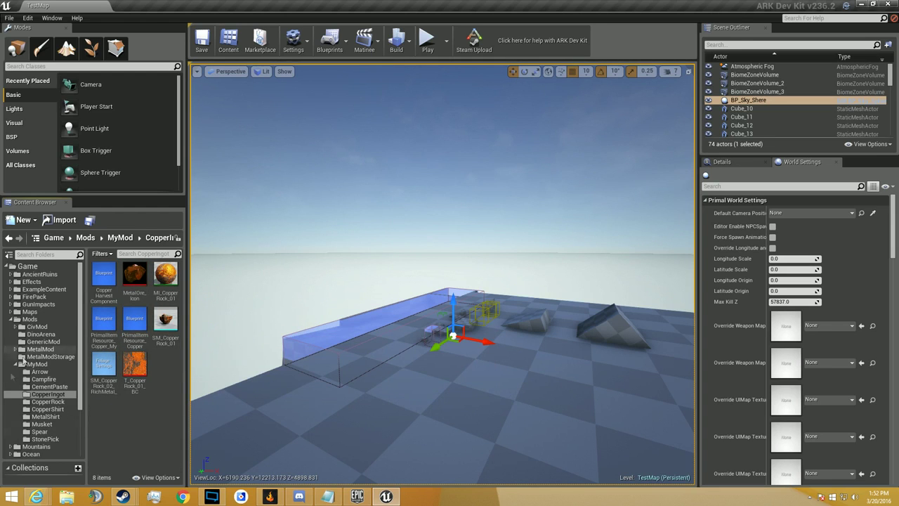
click(65, 403)
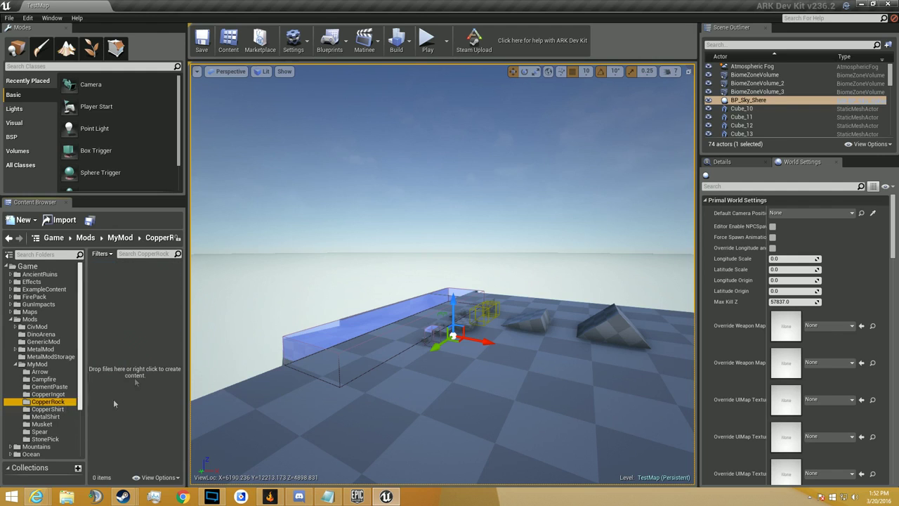
Step: Search all Game content for Metalharvestcomp and copy the MetalHarvestComponent blueprint into the CopperRock folder
click(28, 266)
click(144, 254)
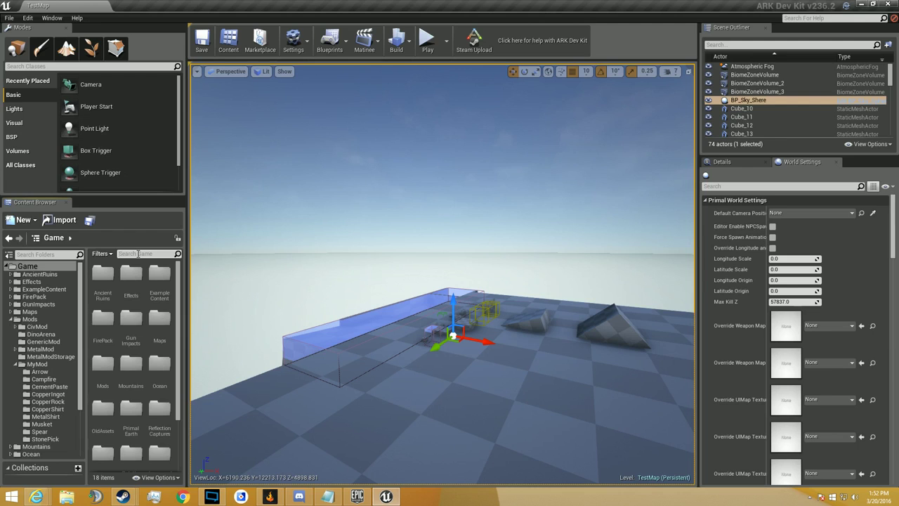
text(Metalharvestcomp)
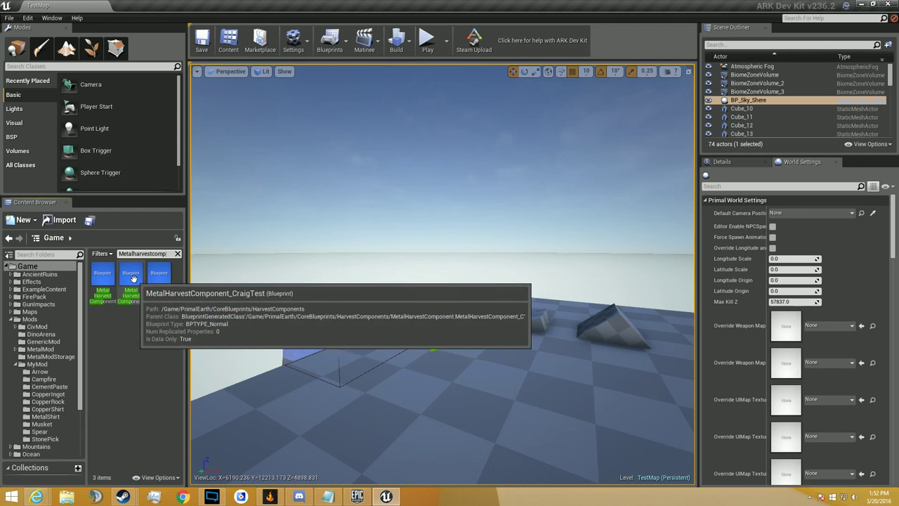
click(100, 277)
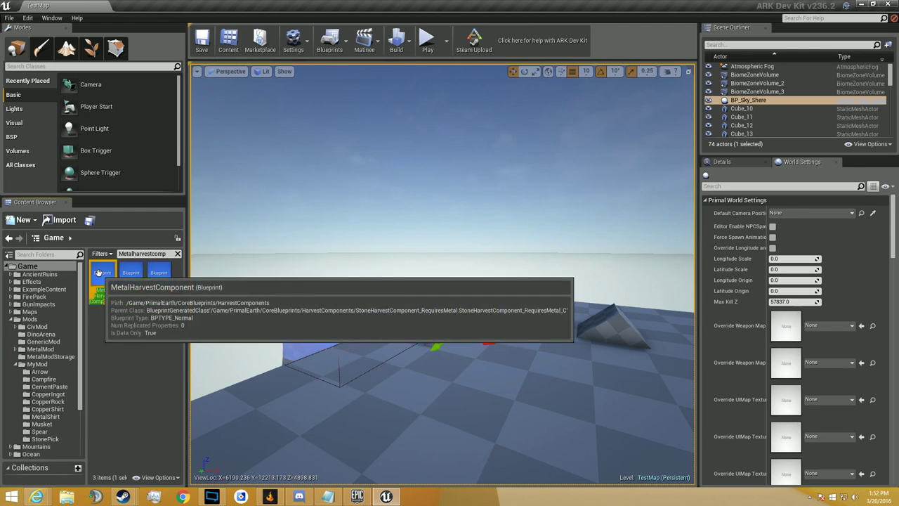
drag(106, 279, 62, 402)
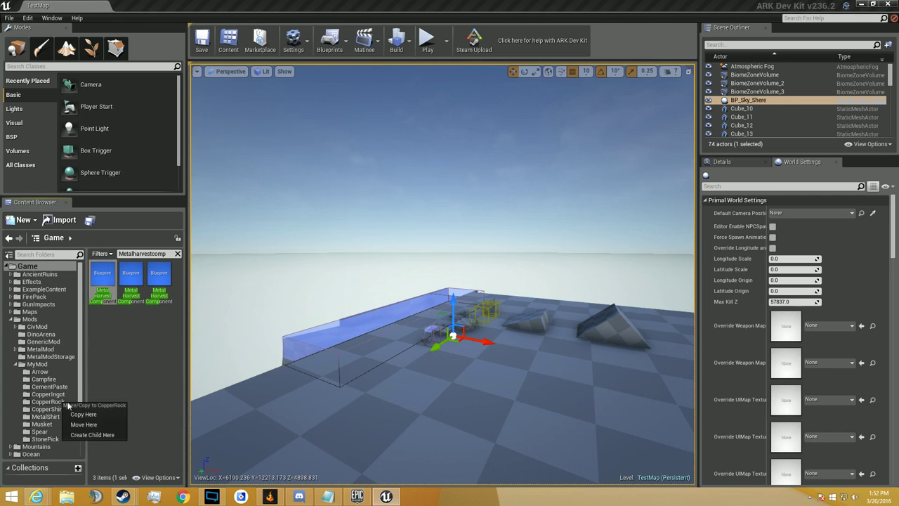
click(76, 408)
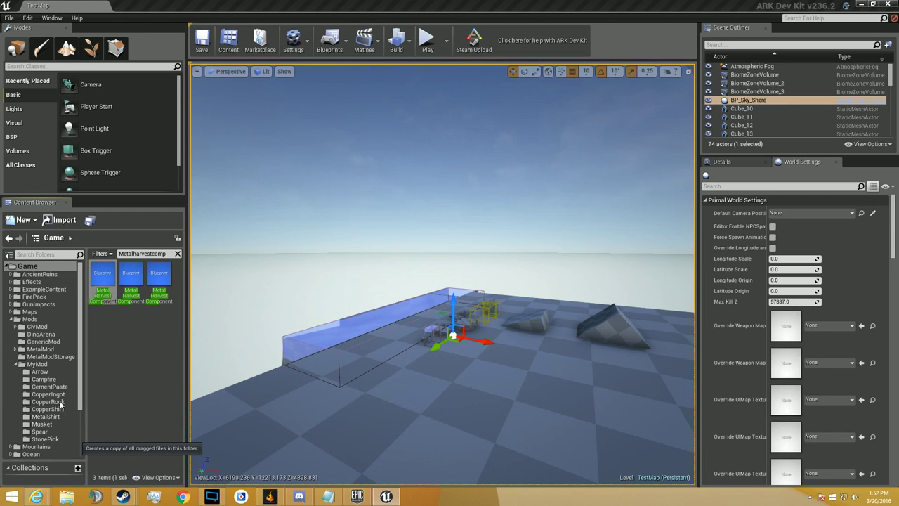
Step: Search all Game content for sm_Metalrock and copy SM_MetalRock_01 and SM_MetalRock_01_Settings into the CopperRock folder
click(29, 267)
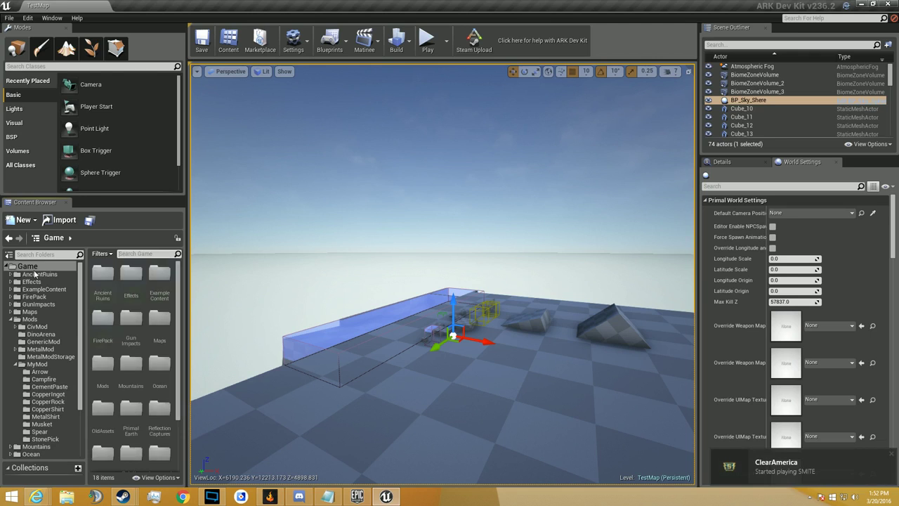
click(120, 254)
text(sm_Metalrock)
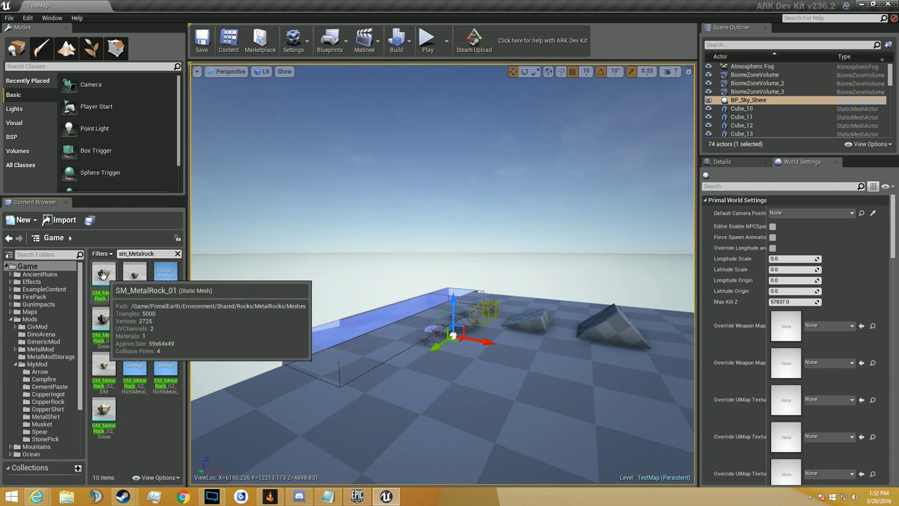
drag(102, 273, 65, 409)
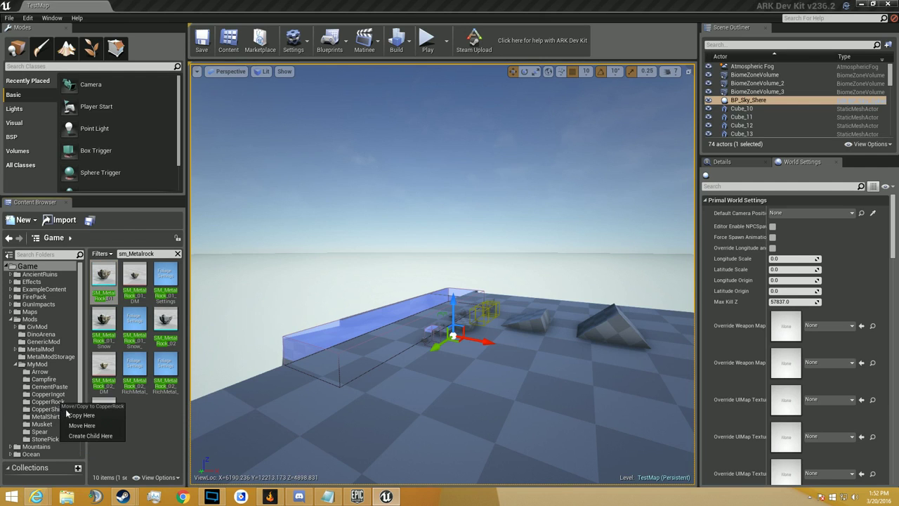
click(68, 416)
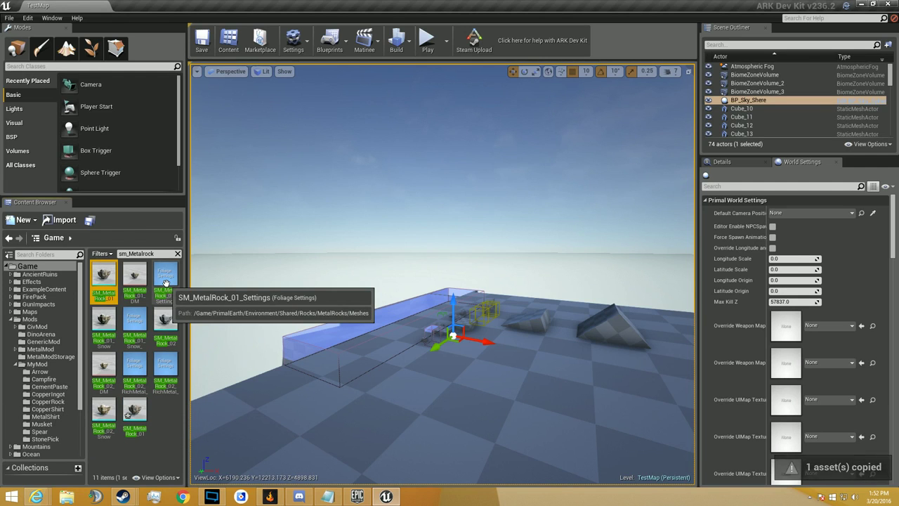
click(165, 283)
drag(166, 283, 63, 404)
click(67, 413)
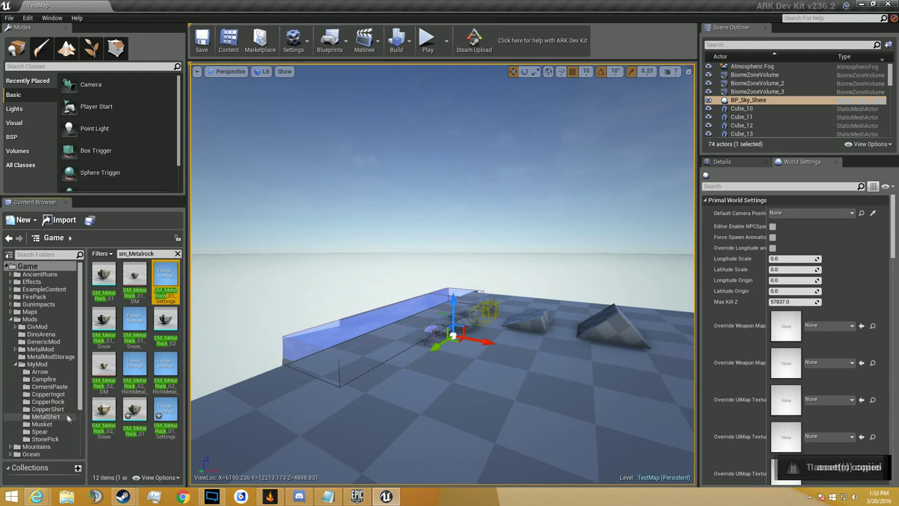
Step: In the CopperRock folder, rename the copied MetalHarvestComponent blueprint as CopperHarvestComponent_MyMod
click(59, 401)
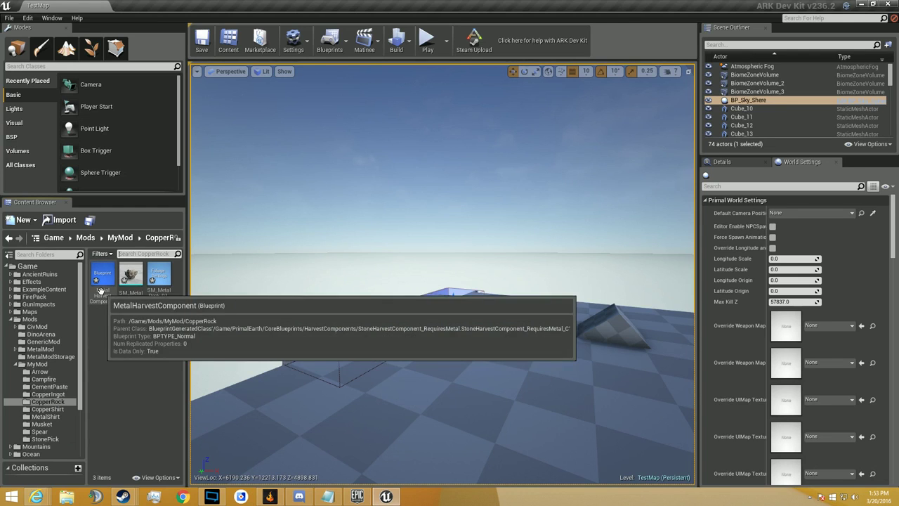
click(104, 281)
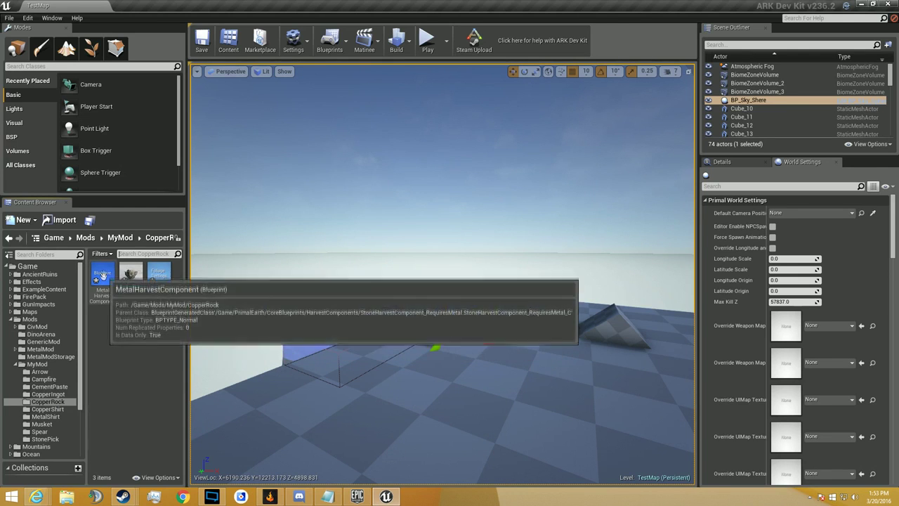
click(102, 293)
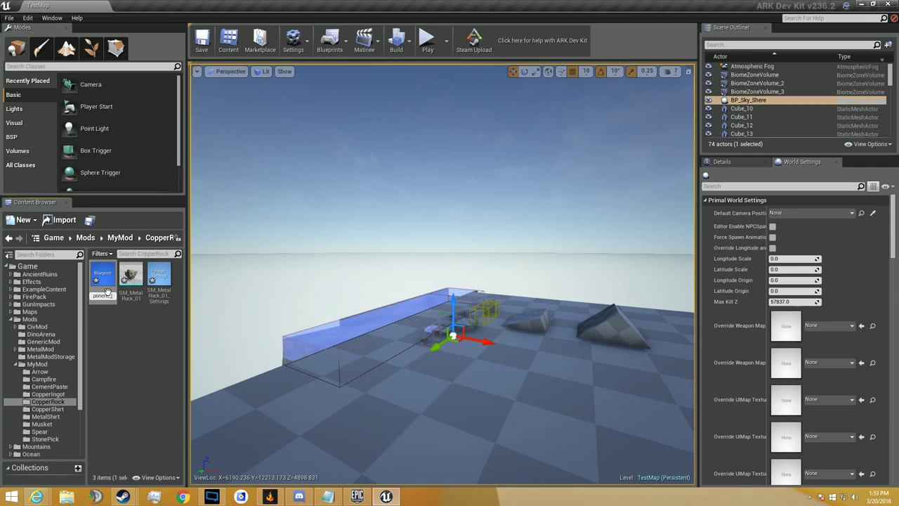
text(od)
key(Return)
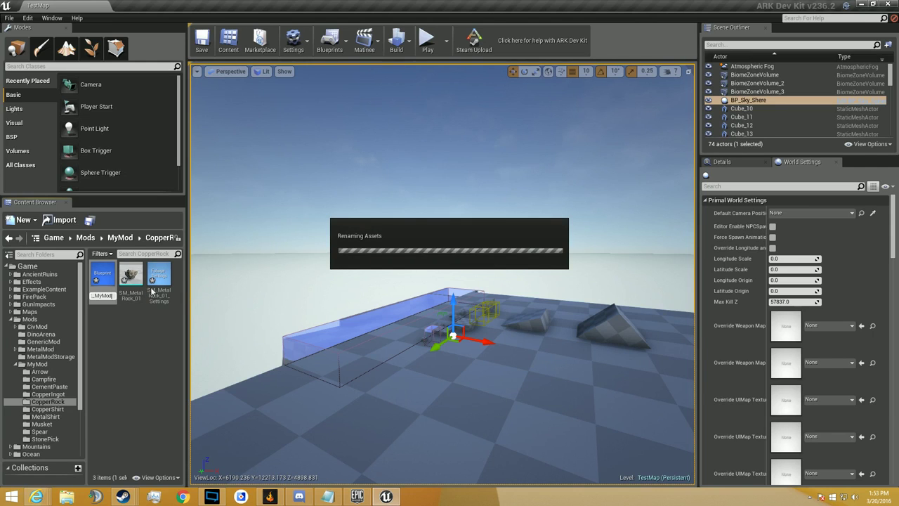
Step: Rename the copied metal rock static mesh as SM_CopperRock_01_MyMod
click(135, 295)
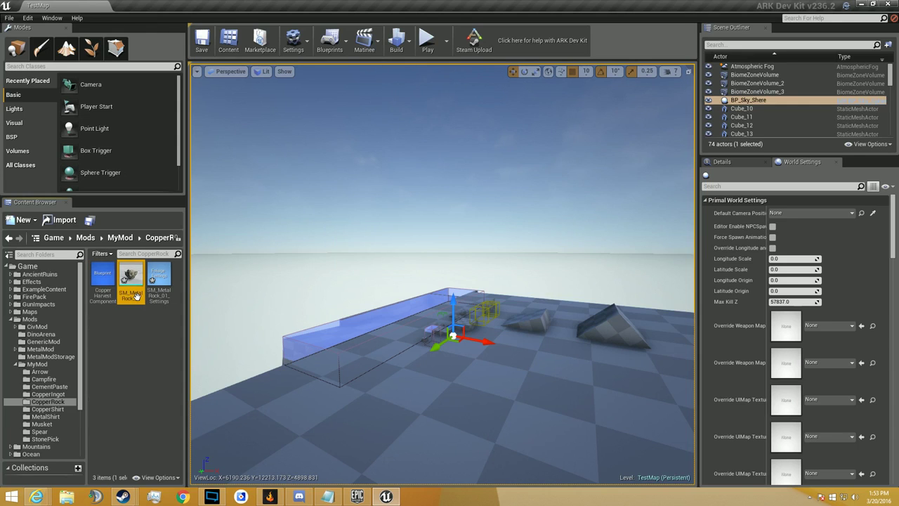
click(128, 296)
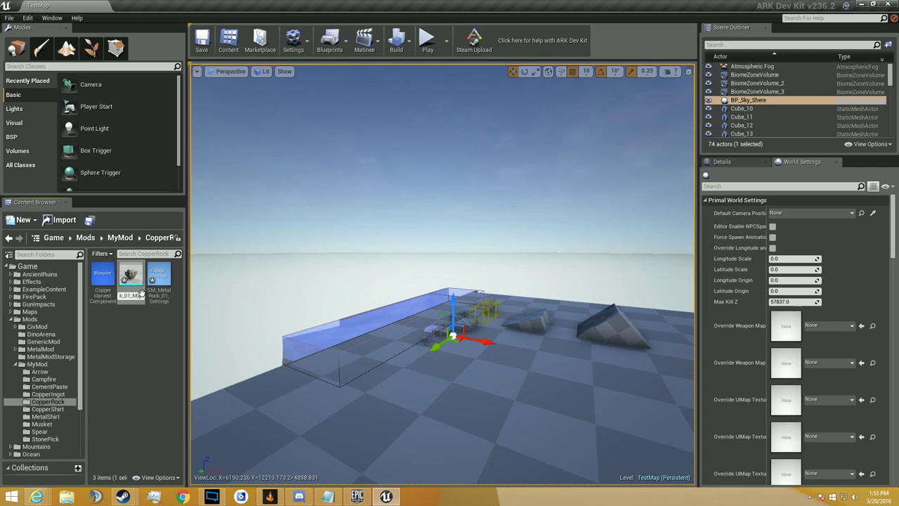
key(Return)
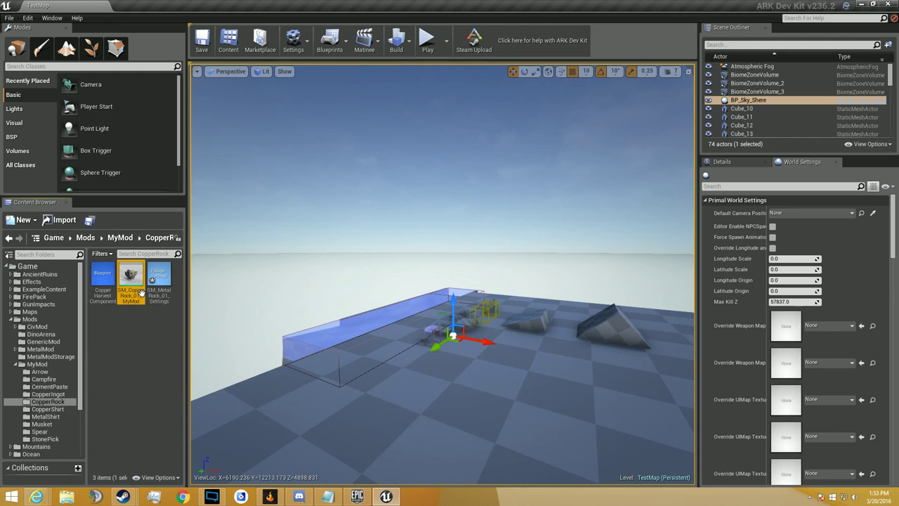
Step: Rename the copied foliage settings asset as SM_CopperRock_01_Settings with the same mod suffix
double_click(160, 279)
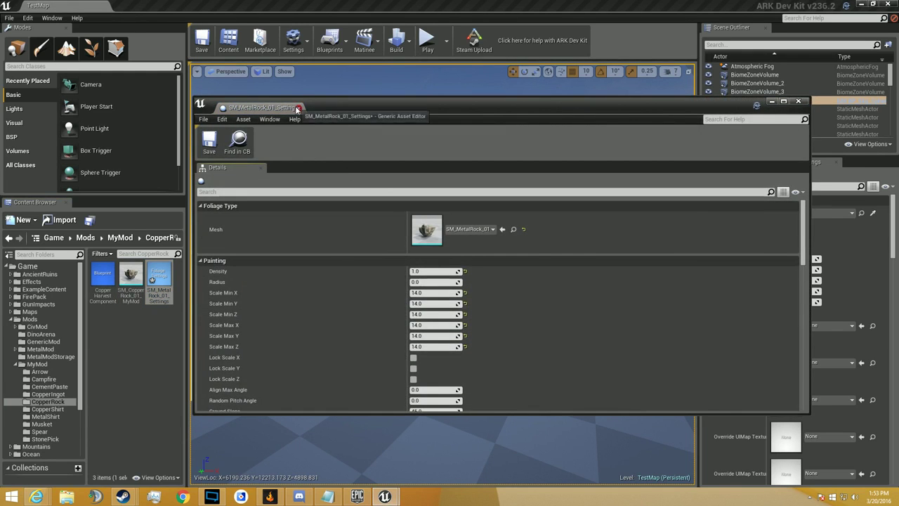
click(158, 278)
click(159, 296)
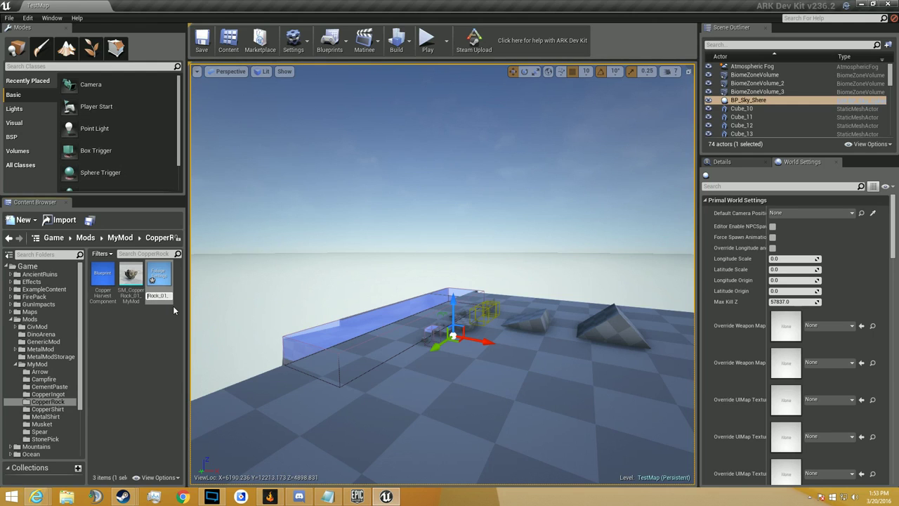
key(Return)
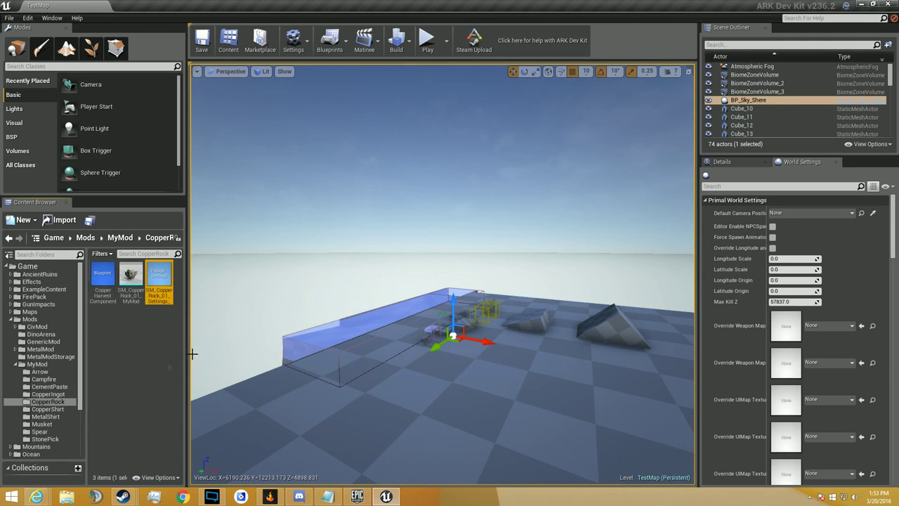
Step: In the copper harvest component's Harvest Resource Entries, set entry 1's Resource Item to PrimalItemResource_Copper_MyMod from the CopperIngot folder
double_click(108, 277)
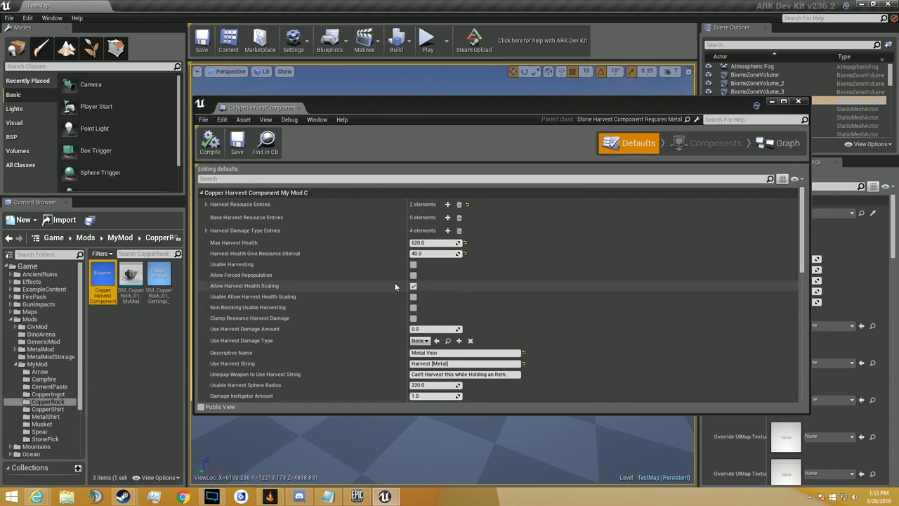
scroll(476, 272, down, 5)
scroll(308, 240, up, 5)
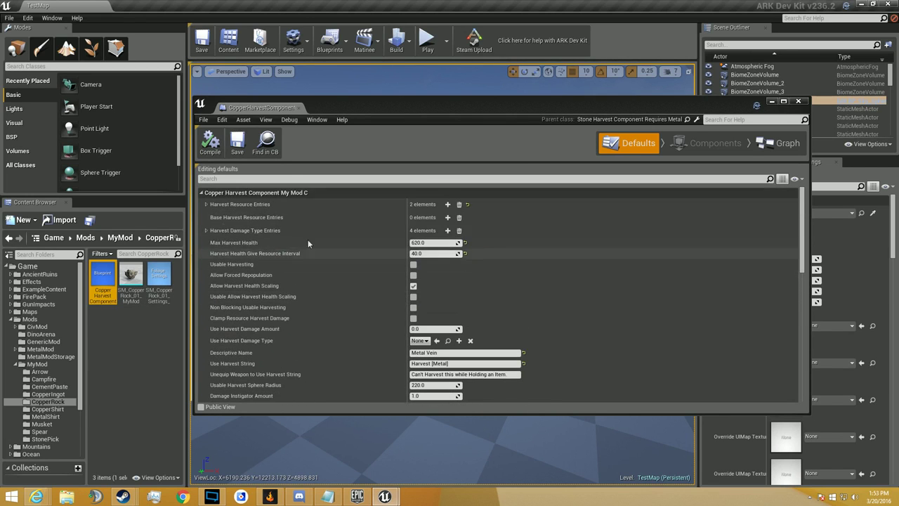
click(206, 204)
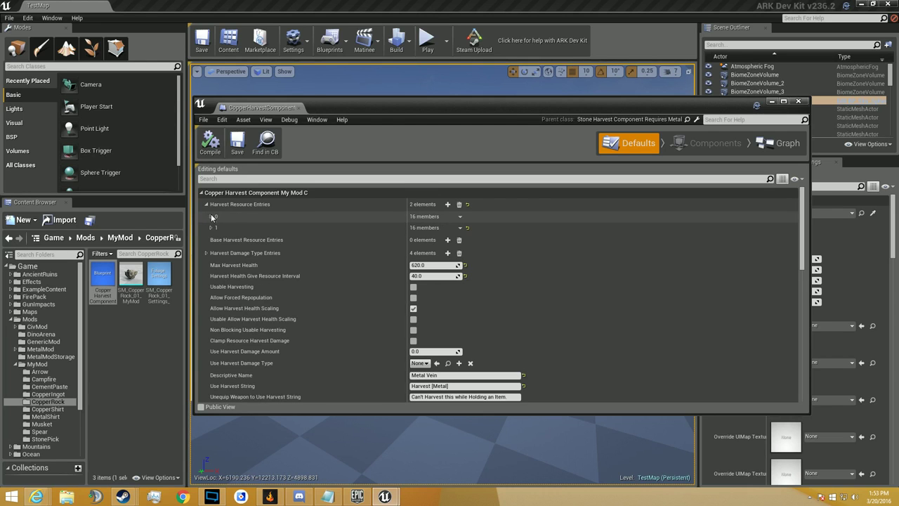
click(211, 216)
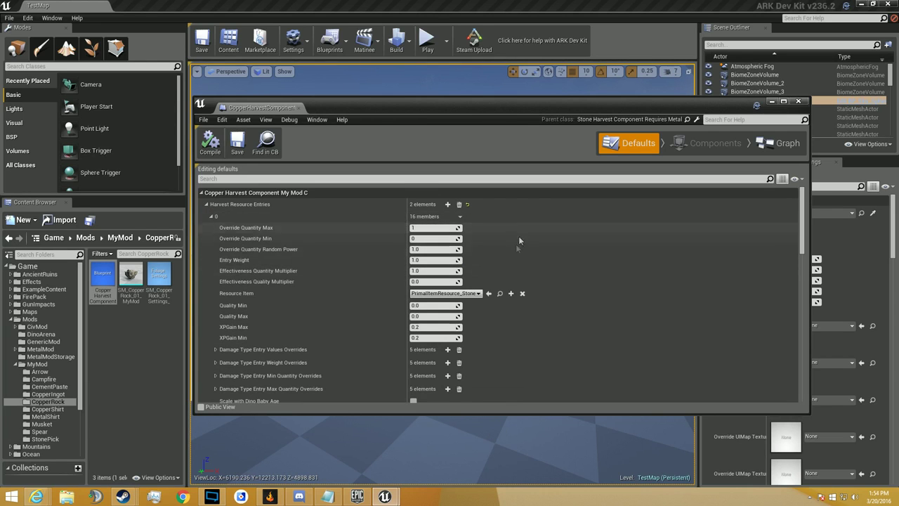
click(212, 217)
click(211, 228)
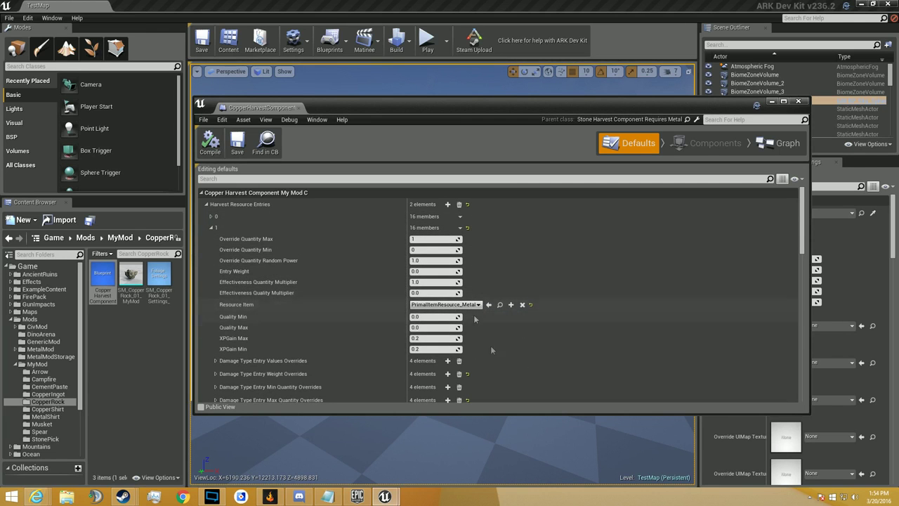
click(64, 395)
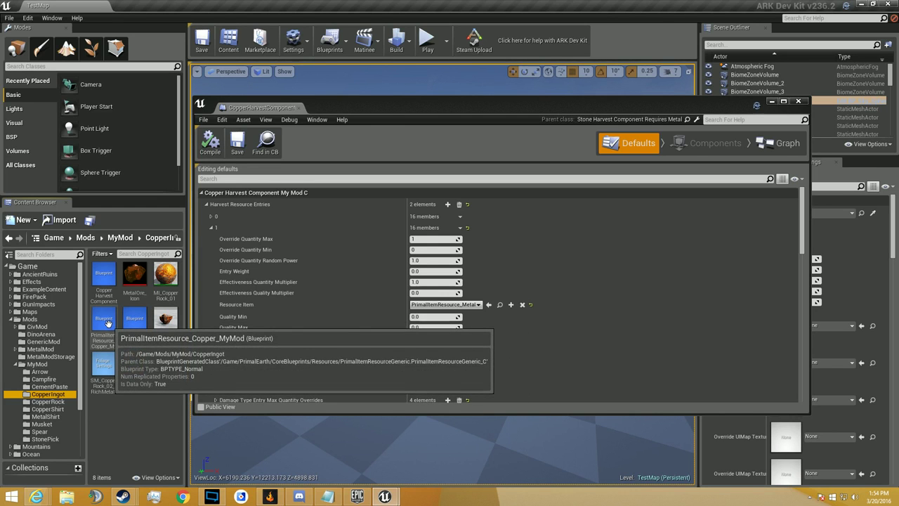
click(108, 323)
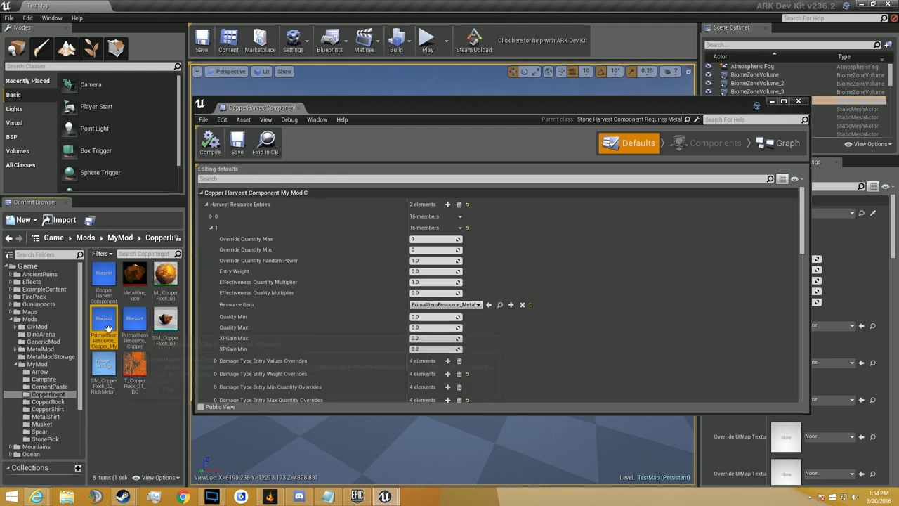
click(490, 303)
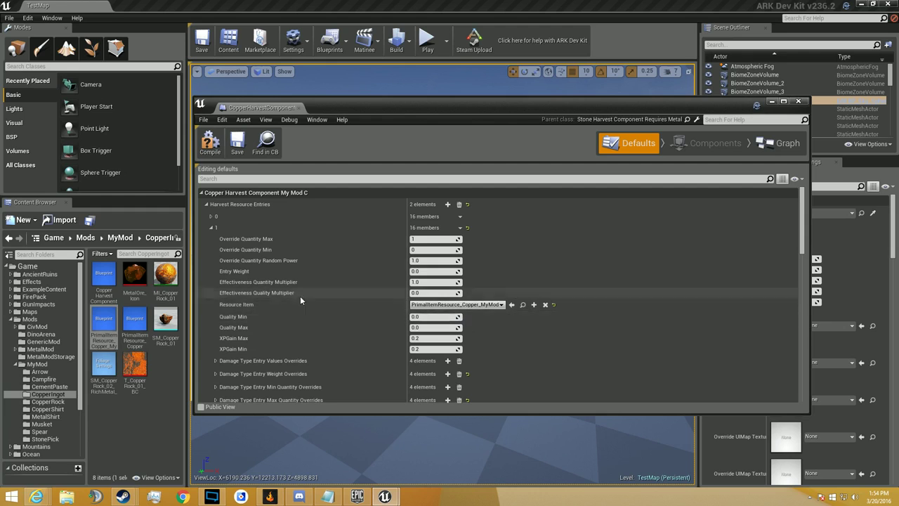
click(46, 395)
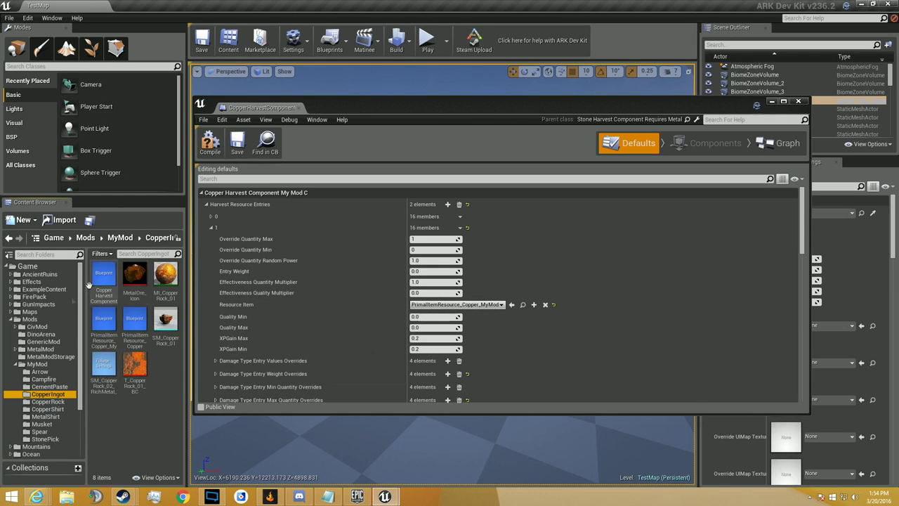
Step: Return to the CopperRock folder and examine the damage type override lists of harvest resource entry 1 in the copper harvest component
click(40, 409)
click(46, 401)
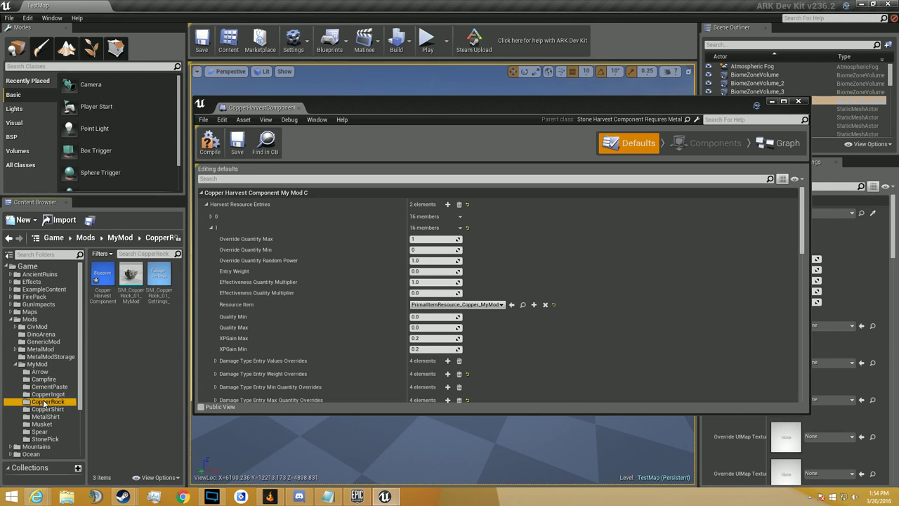
scroll(253, 263, down, 2)
scroll(205, 224, up, 2)
scroll(212, 309, down, 3)
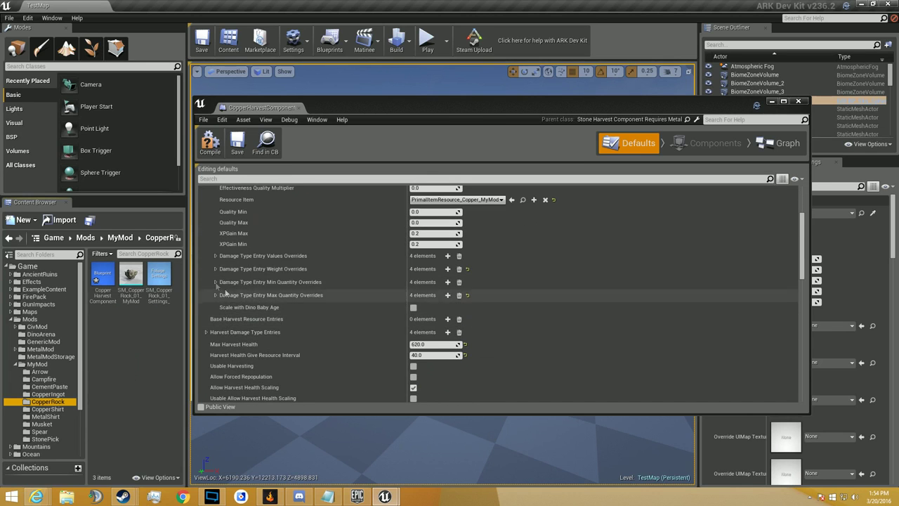
click(216, 256)
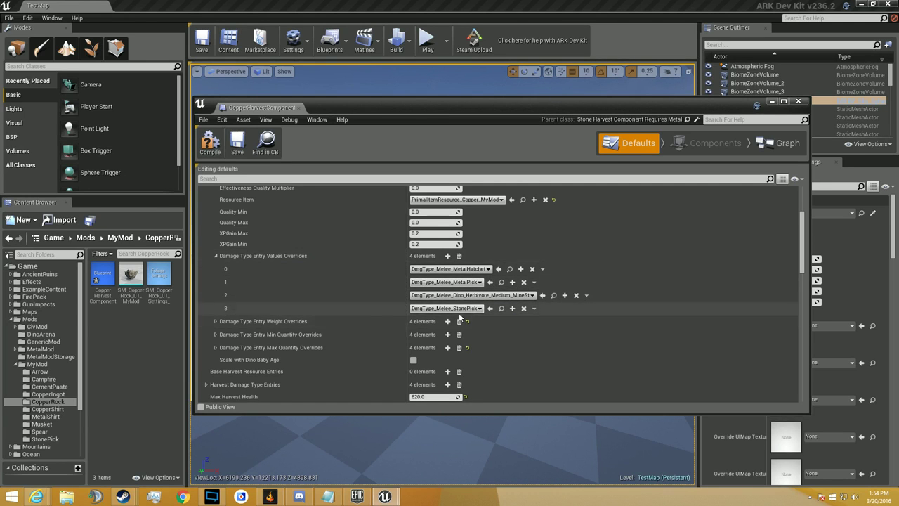
click(216, 257)
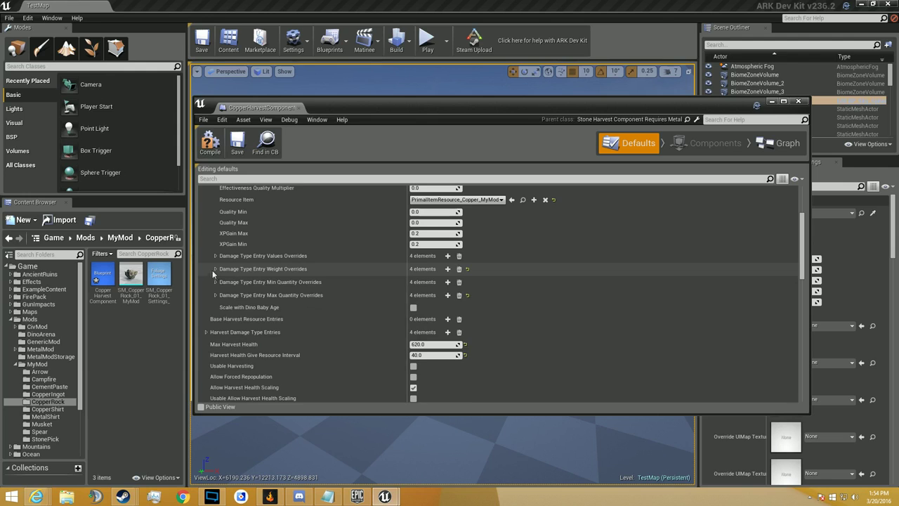
click(216, 269)
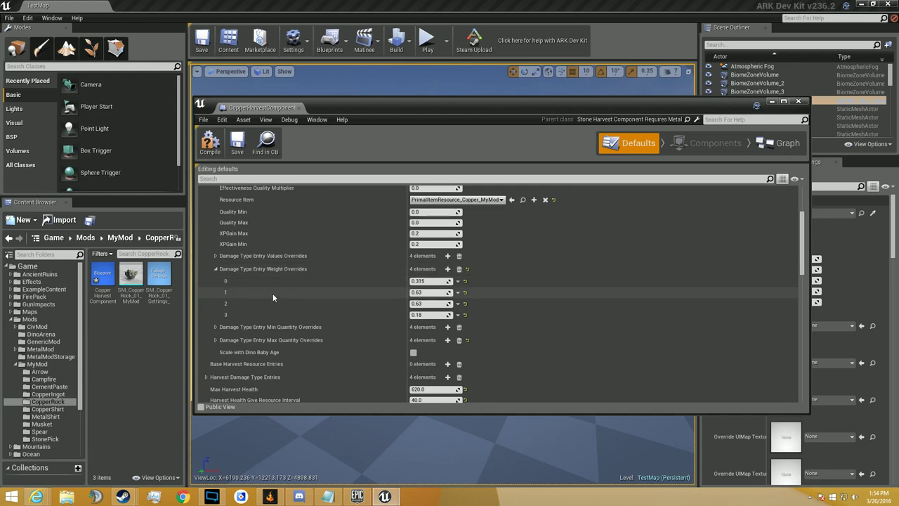
click(215, 269)
click(215, 282)
click(215, 282)
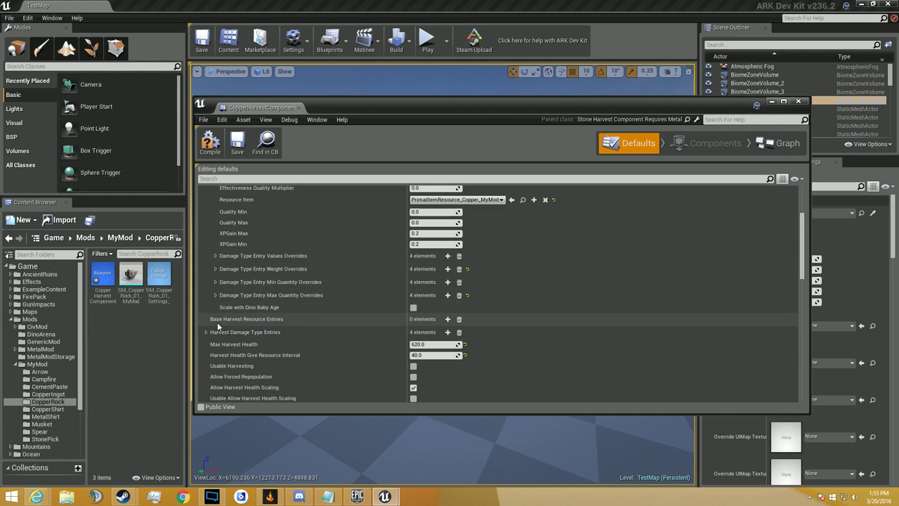
Step: Review harvest resource entry 0 and the copper harvest component's health, naming, harvesting and resource replenishing properties
scroll(209, 321, up, 3)
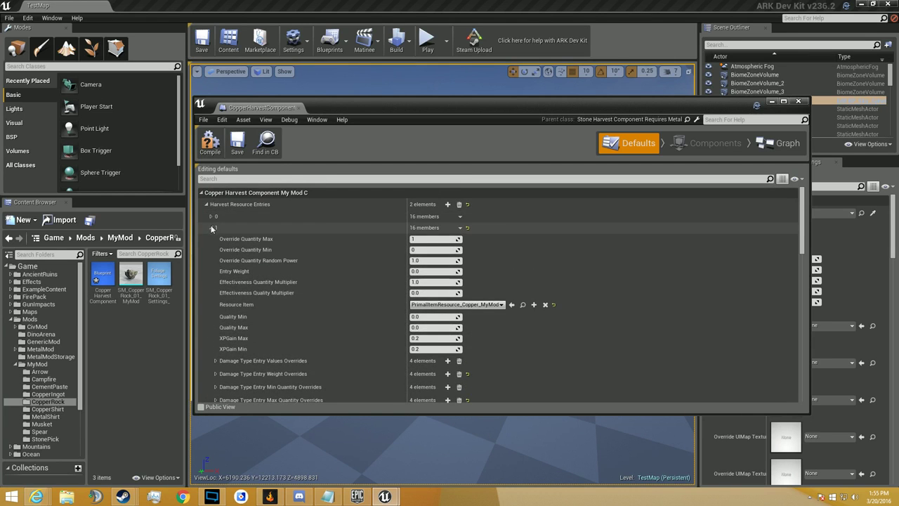
click(212, 229)
click(211, 216)
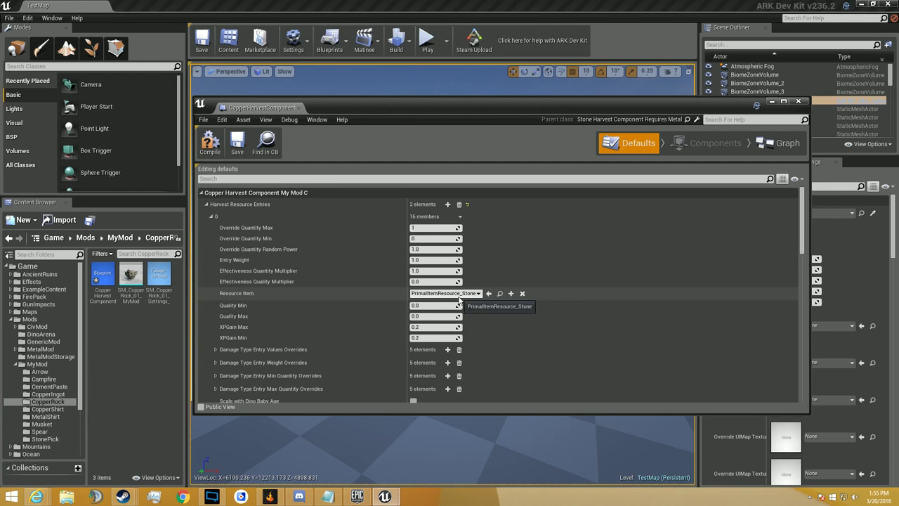
click(210, 216)
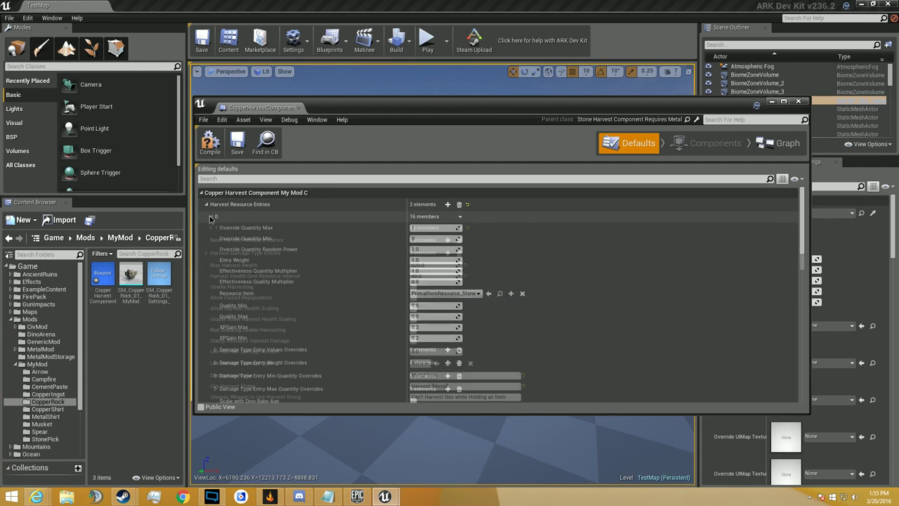
scroll(573, 367, down, 2)
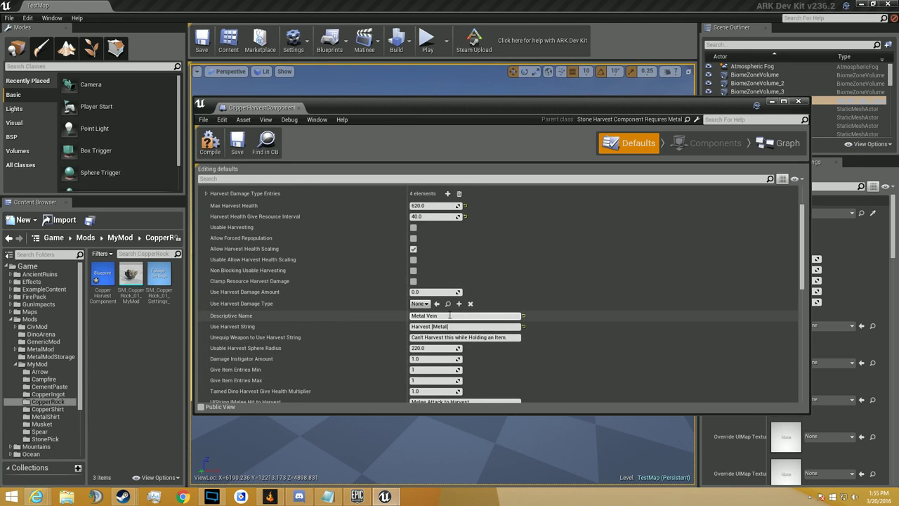
scroll(360, 312, down, 3)
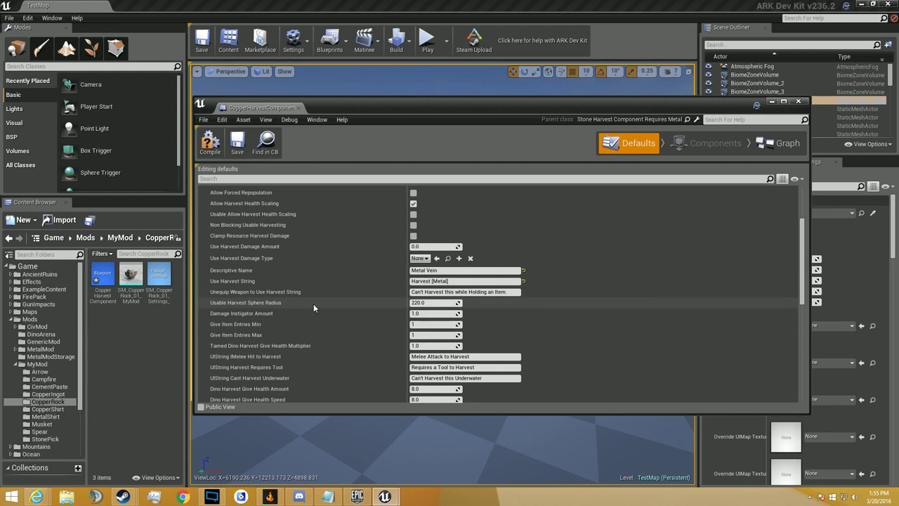
scroll(533, 326, down, 1)
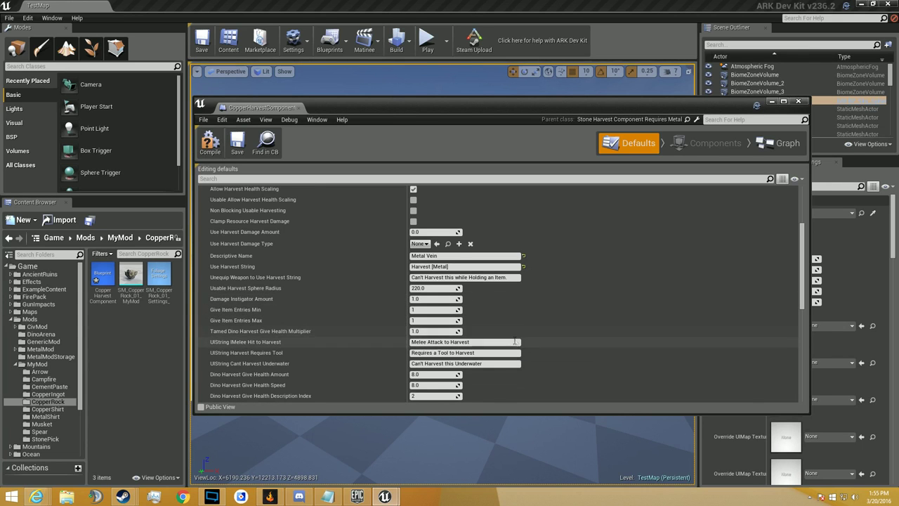
scroll(509, 348, down, 5)
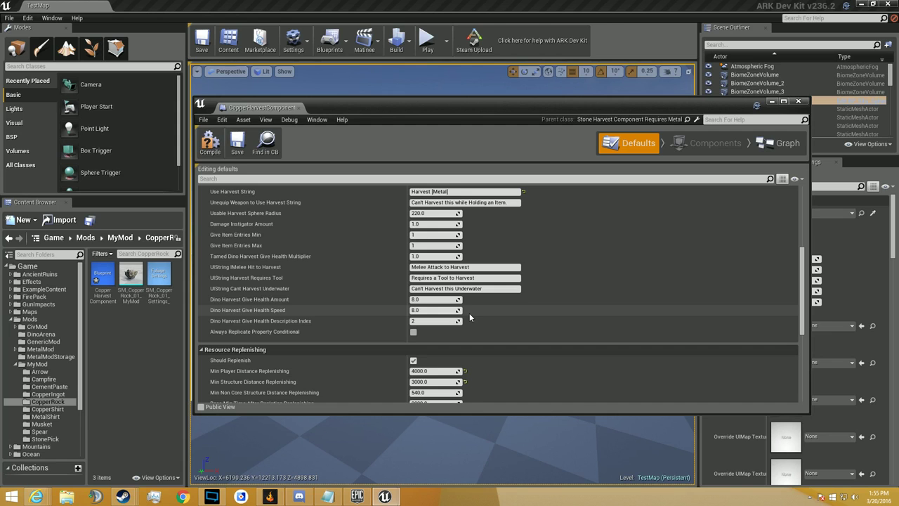
scroll(469, 314, down, 3)
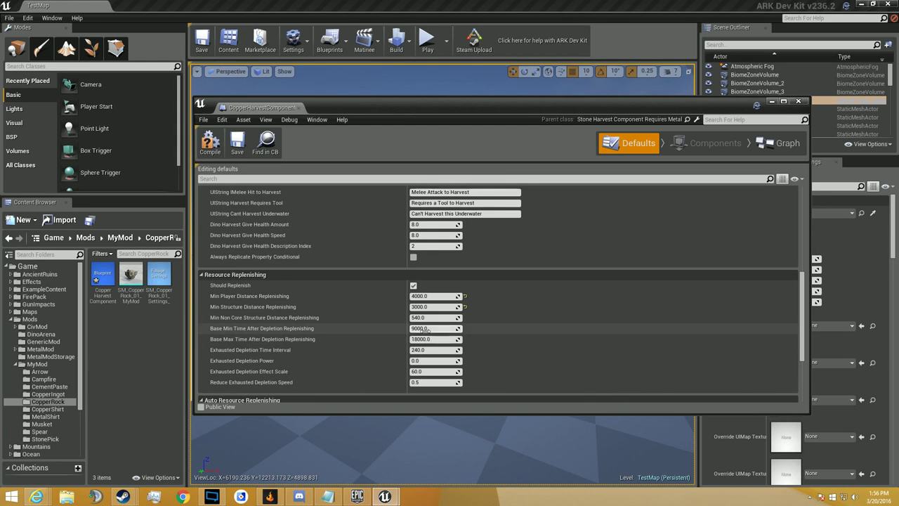
scroll(430, 342, down, 3)
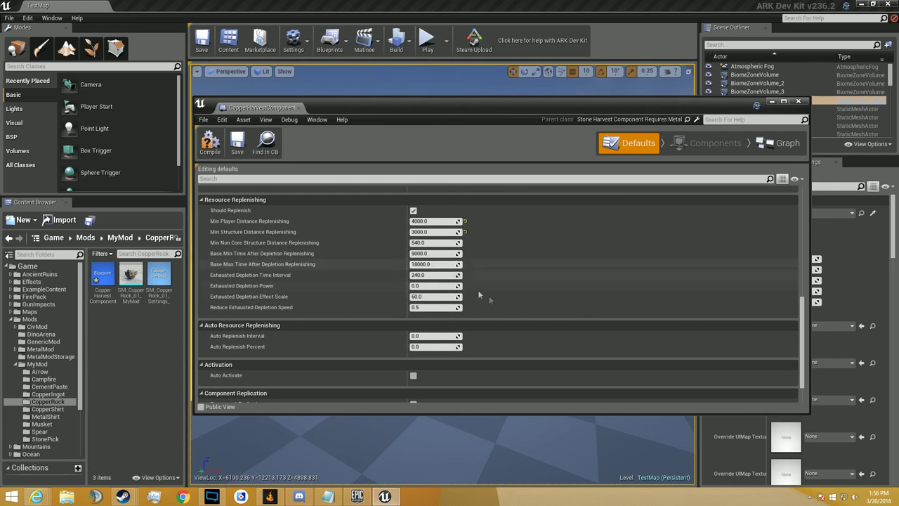
scroll(489, 295, down, 2)
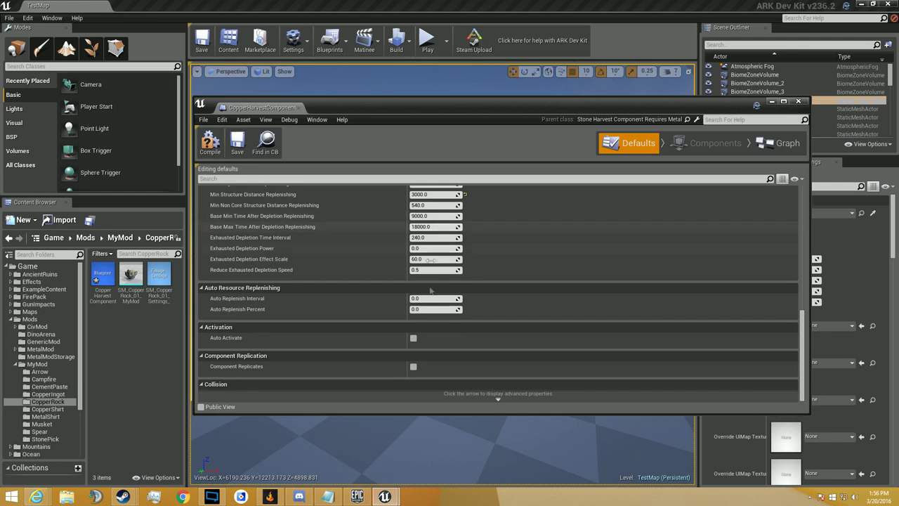
scroll(262, 368, up, 10)
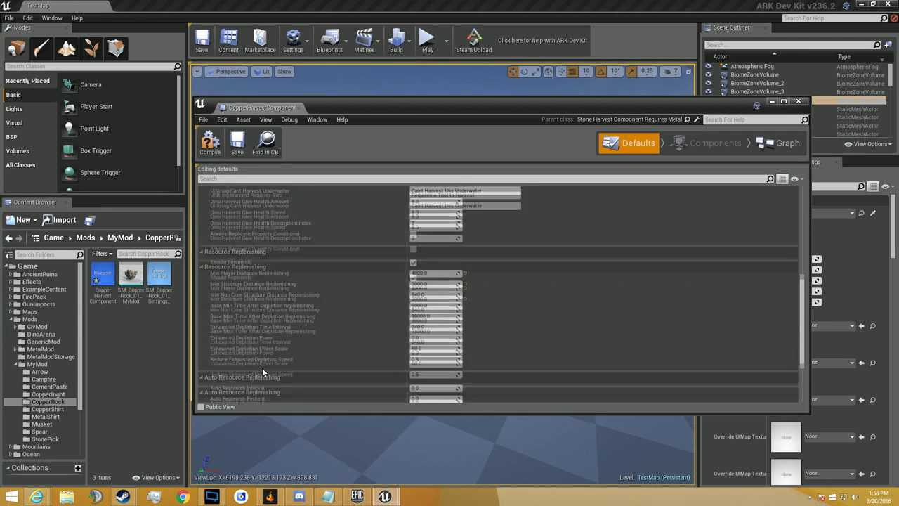
scroll(262, 368, up, 4)
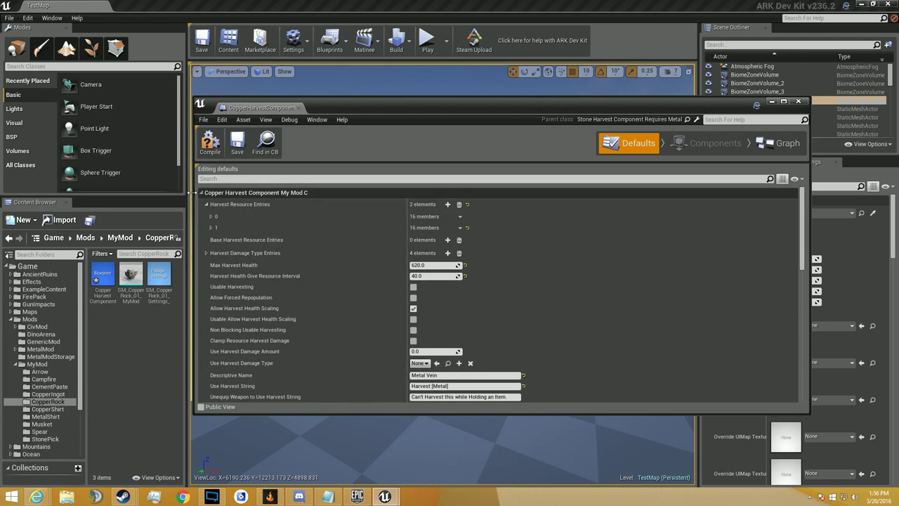
scroll(393, 365, down, 4)
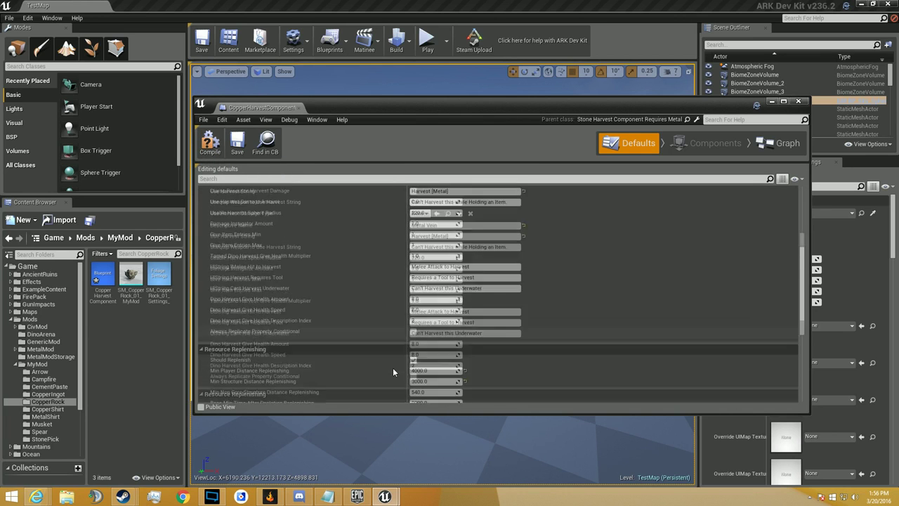
scroll(401, 359, up, 4)
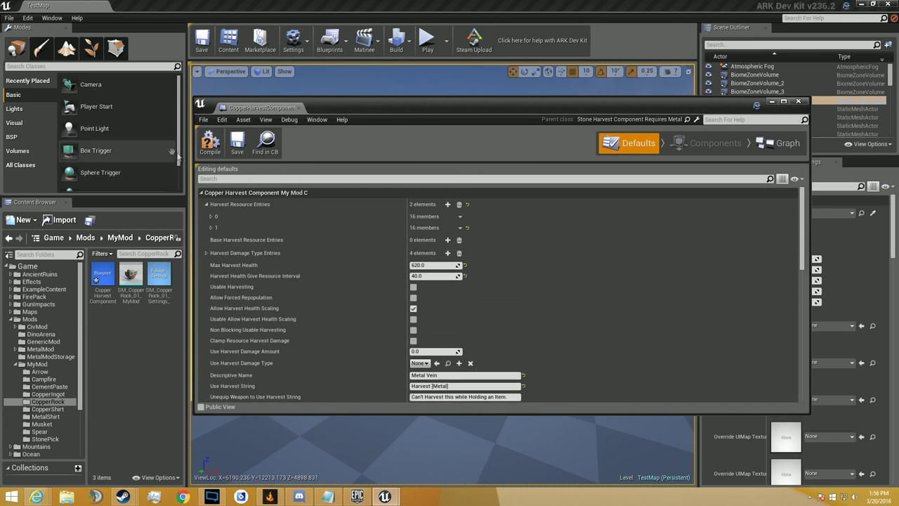
Step: Compile and save the copper harvest component blueprint and close its editor
click(214, 145)
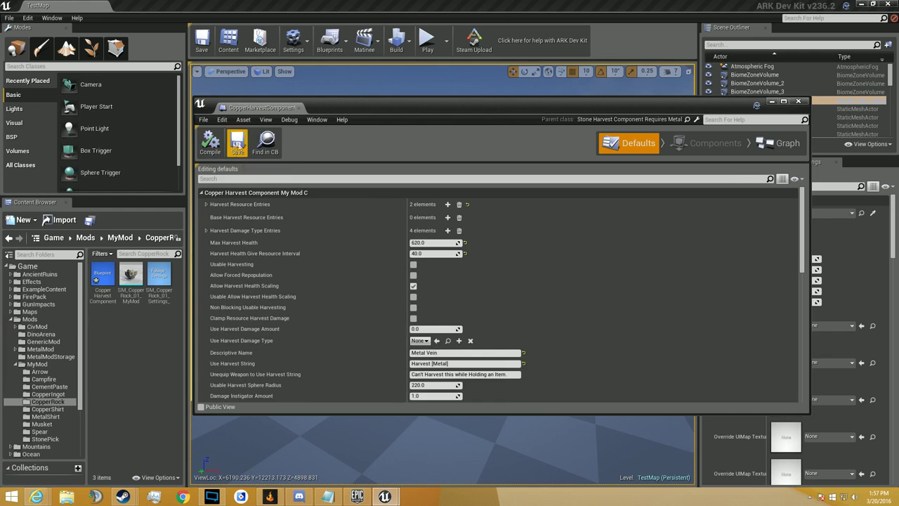
click(239, 144)
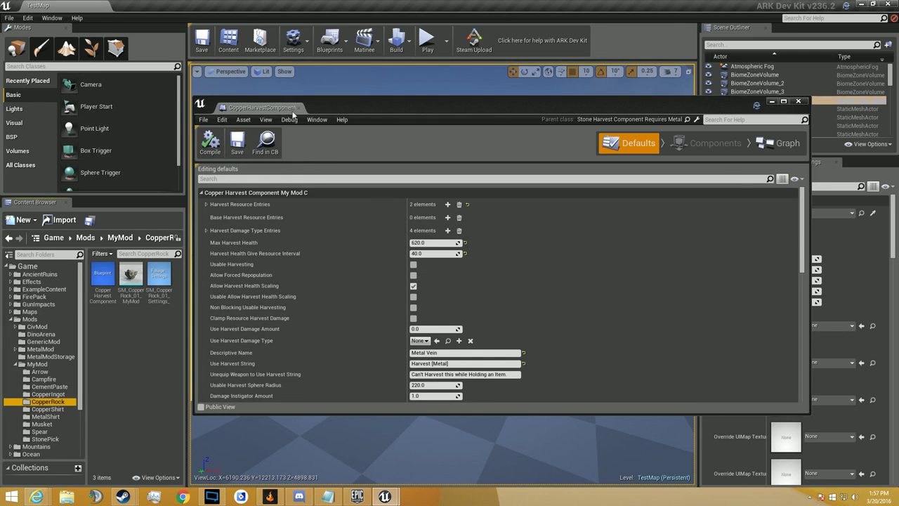
click(299, 108)
Step: Open the SM_CopperRock_01_Settings_MyMod foliage settings and set the Foliage Type Mesh to SM_CopperRock_01_MyMod
click(158, 276)
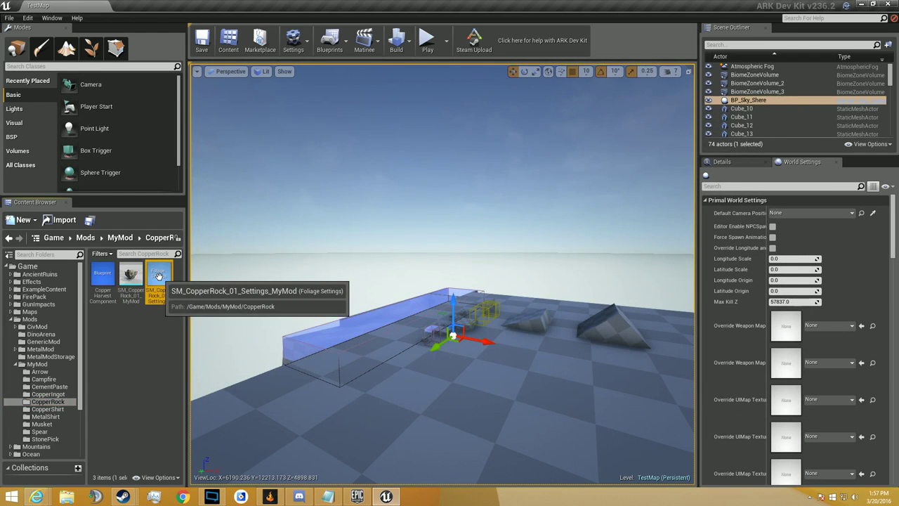
double_click(158, 275)
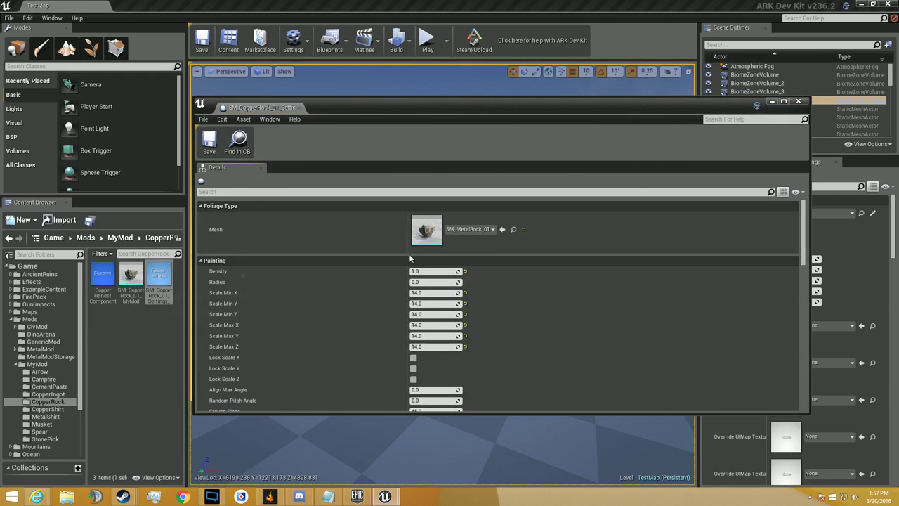
click(132, 276)
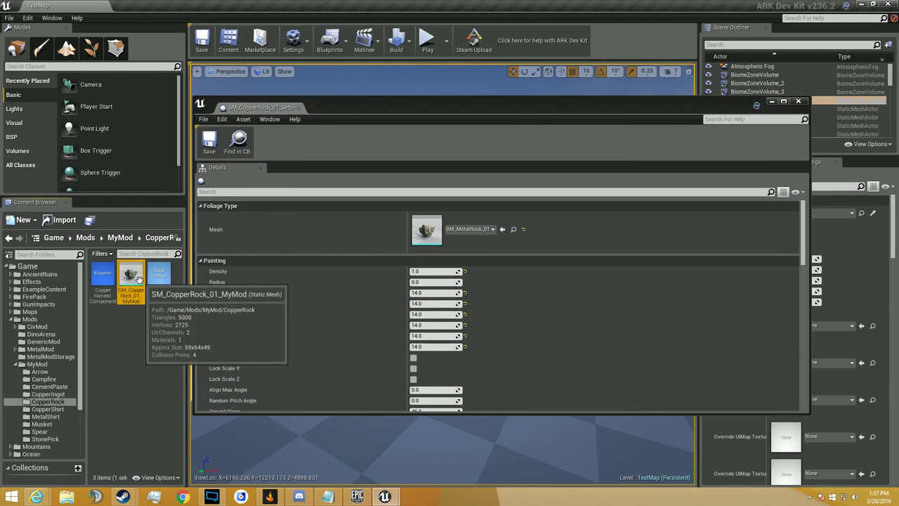
click(501, 229)
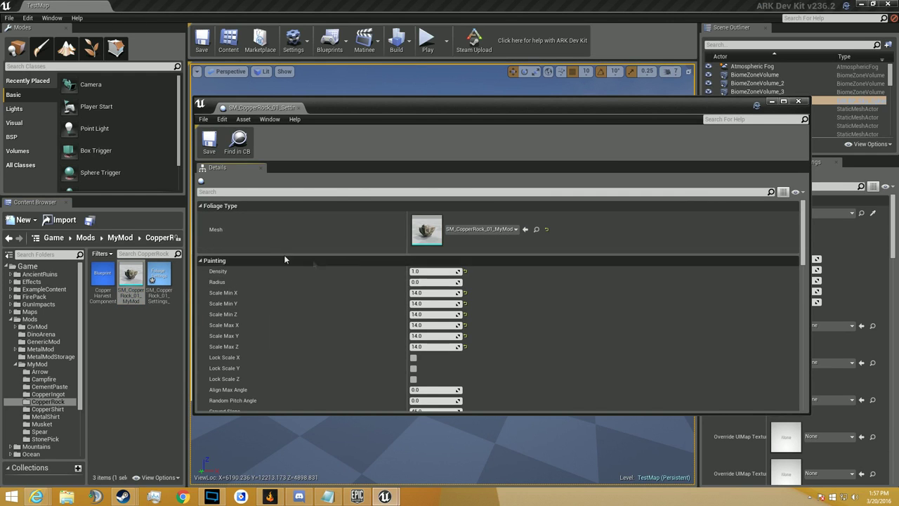
Step: In the foliage settings' Clustering section, set the Attached Component Class to CopperHarvestComponent_MyMod
scroll(382, 286, down, 3)
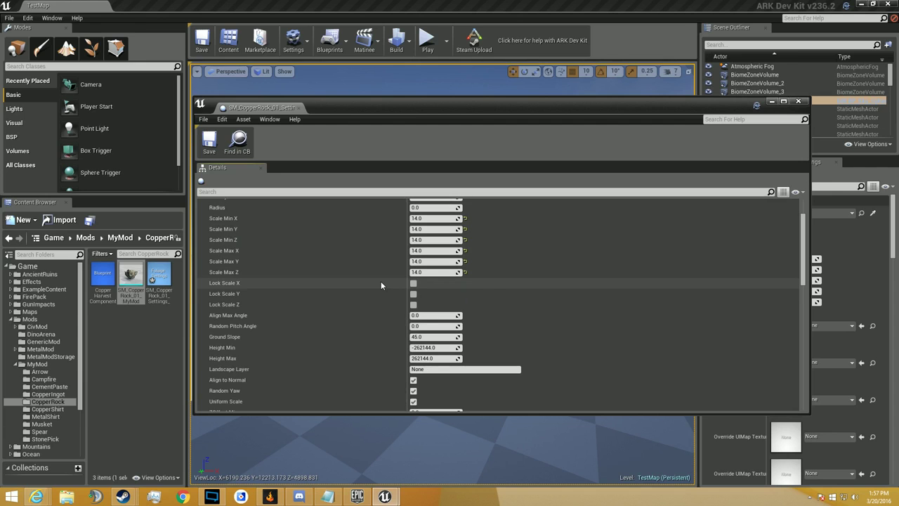
scroll(381, 285, down, 6)
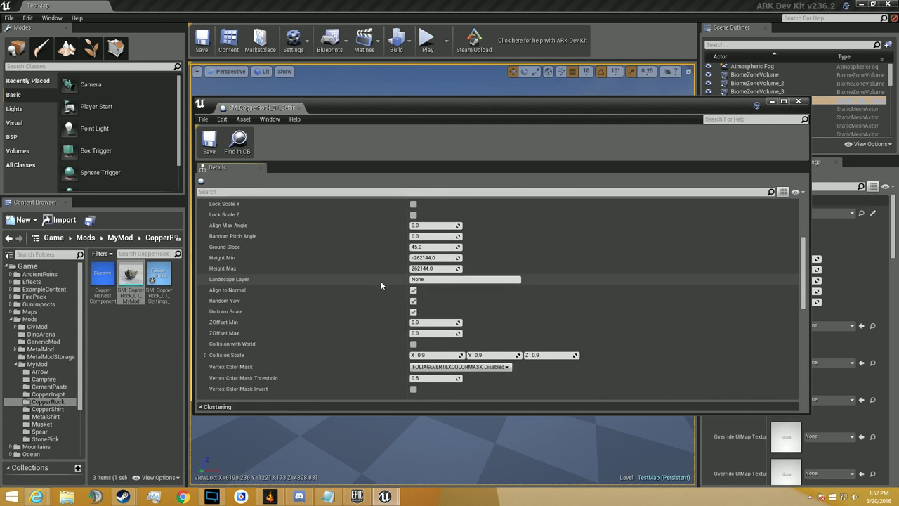
scroll(381, 285, down, 3)
scroll(381, 285, down, 3)
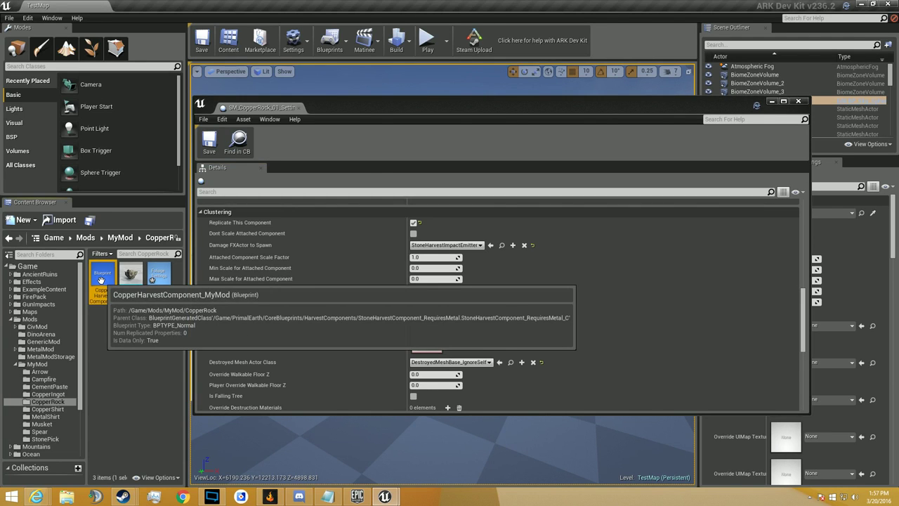
drag(100, 280, 489, 315)
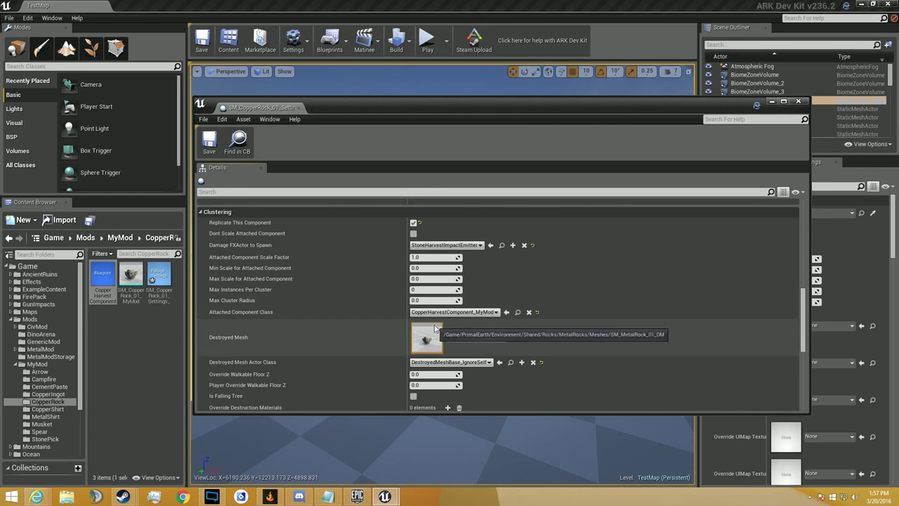
Step: Review the copper rock foliage settings' destroyed mesh, culling, lighting, collision and rendering options
scroll(261, 316, down, 3)
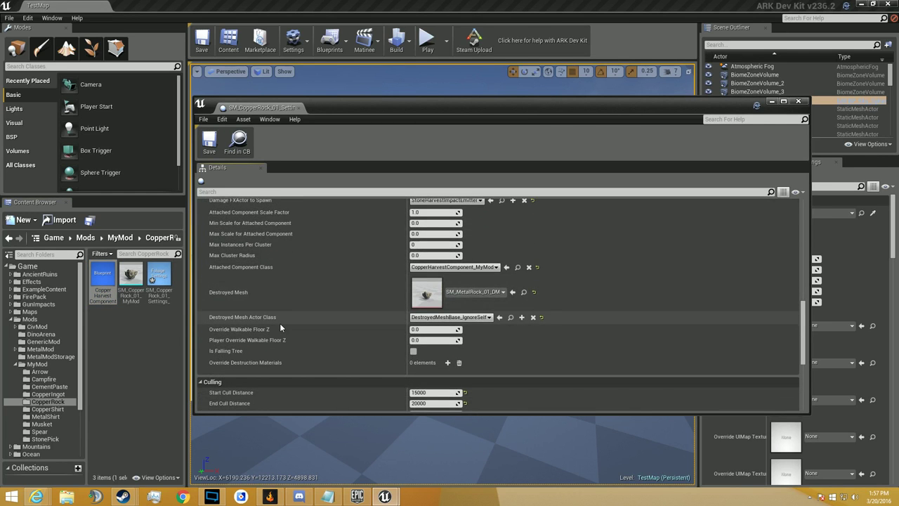
scroll(284, 222, up, 3)
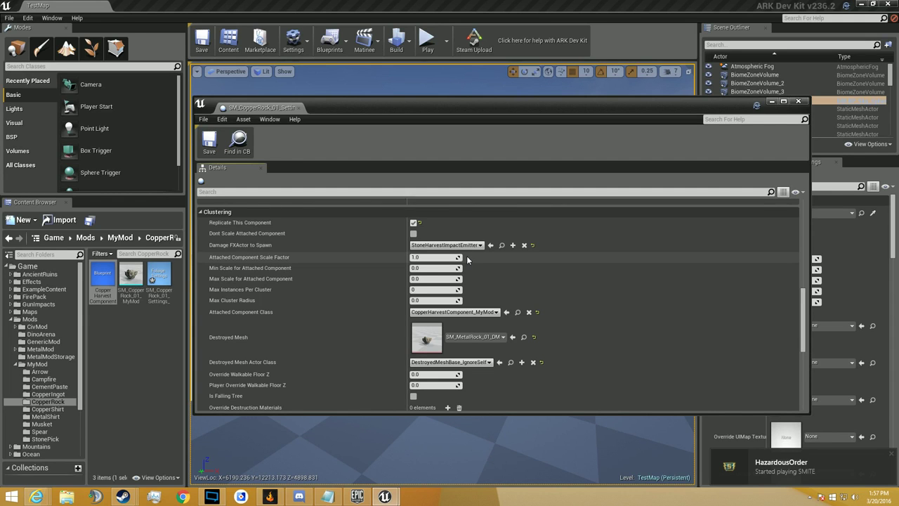
scroll(467, 259, down, 10)
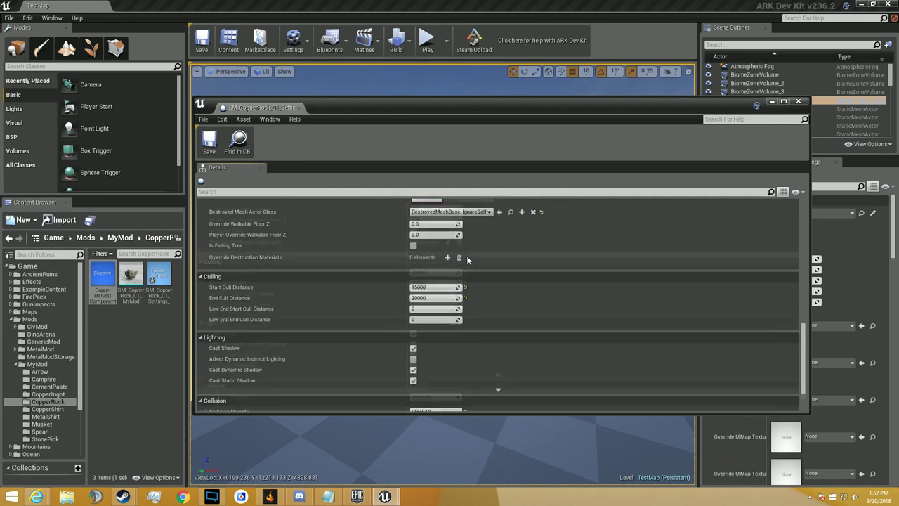
scroll(246, 280, down, 2)
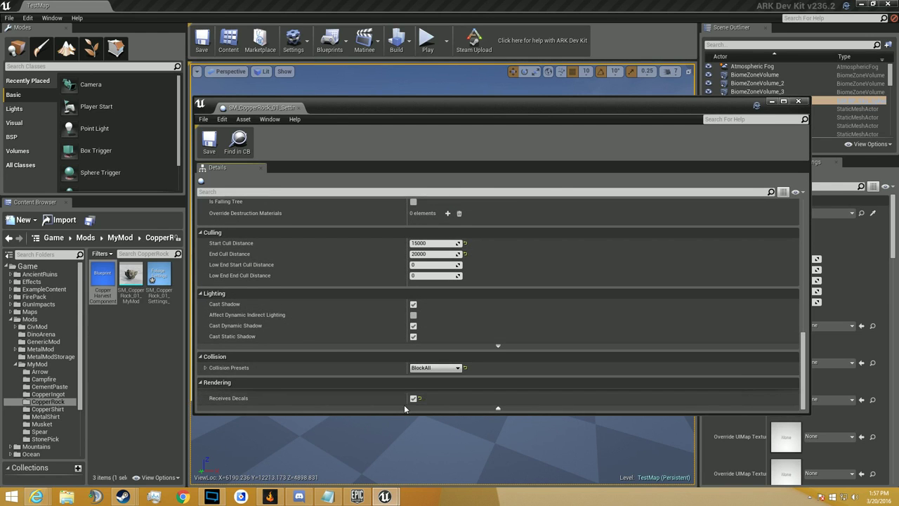
scroll(442, 394, up, 9)
scroll(441, 394, up, 12)
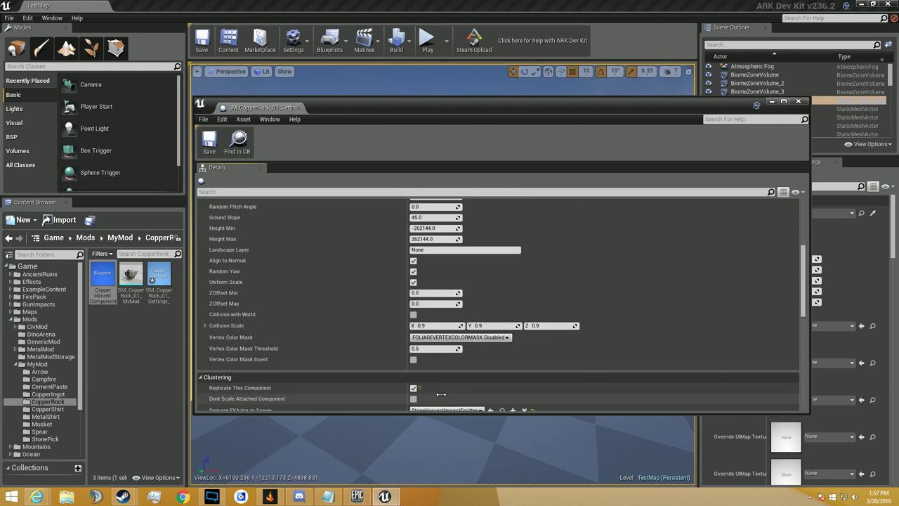
Step: Save the copper rock foliage settings and close their editor
scroll(441, 399, up, 1)
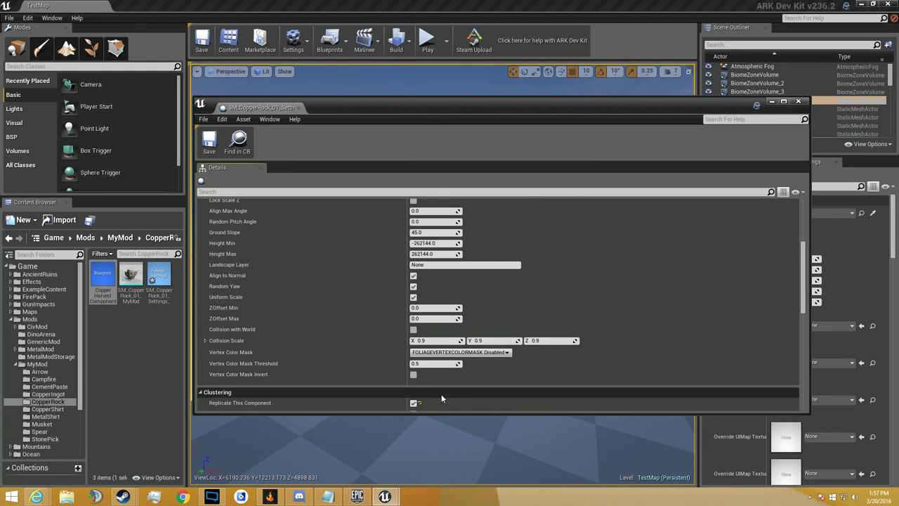
scroll(441, 399, up, 10)
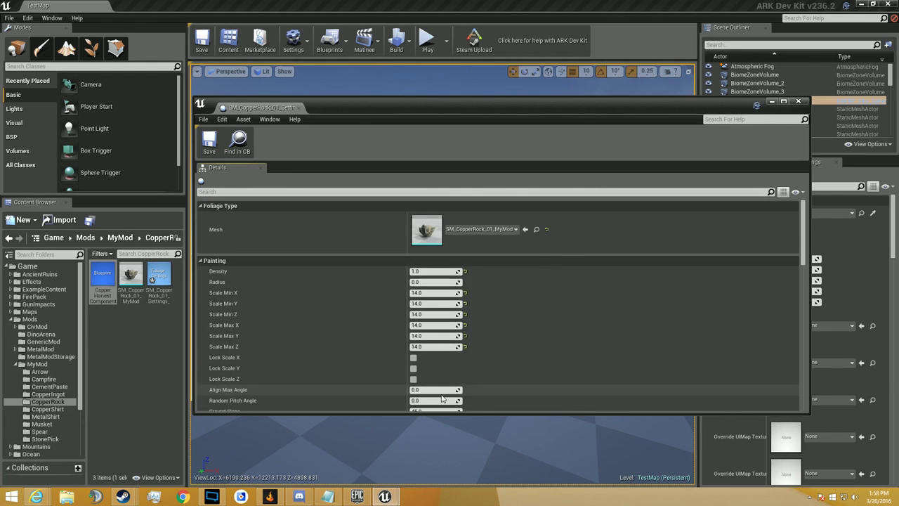
click(211, 140)
click(299, 107)
Step: Open the SM_CopperRock_01_MyMod mesh and inspect the rock and its Element 0 material
double_click(131, 277)
mouse_move(315, 300)
mouse_down()
mouse_move(288, 303)
mouse_move(330, 306)
mouse_up()
key(w)
right_drag(414, 290, 403, 256)
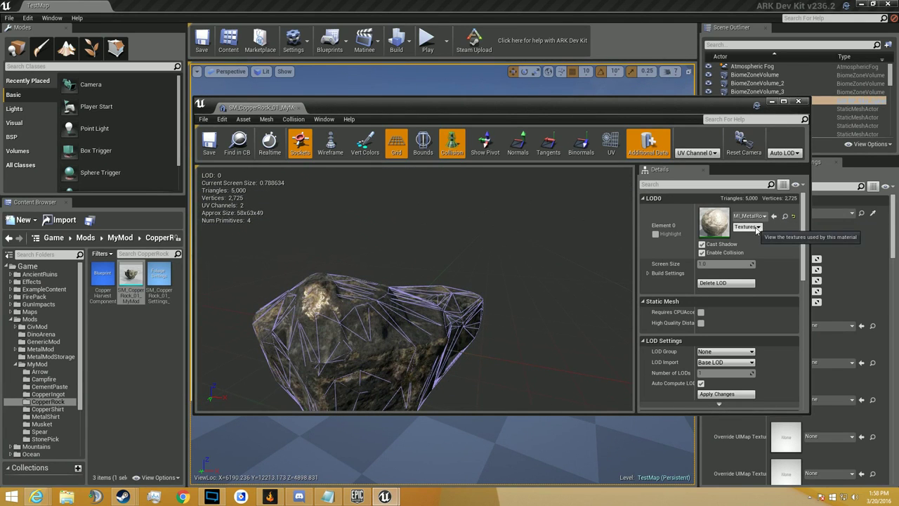
click(131, 275)
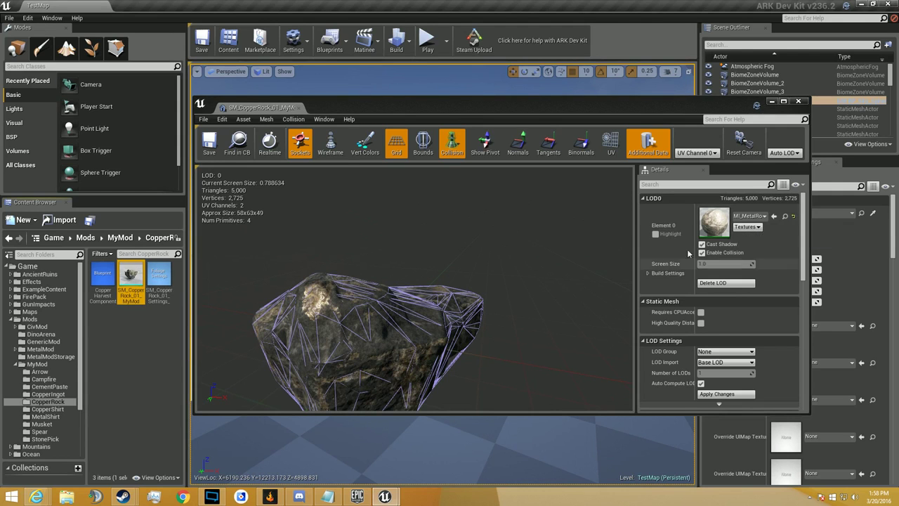
Step: Locate the mesh's MI_MetalRock_01 material and copy it into MyMod's CopperRock folder
click(784, 216)
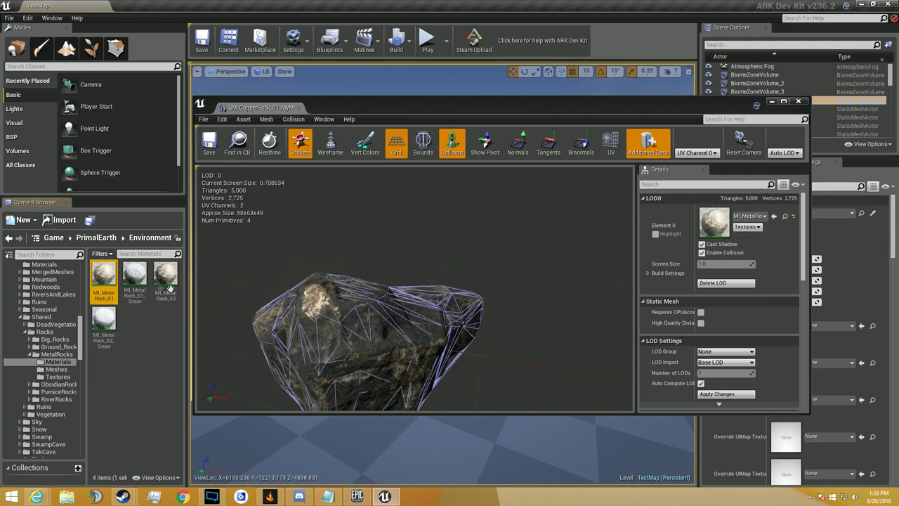
drag(113, 279, 57, 404)
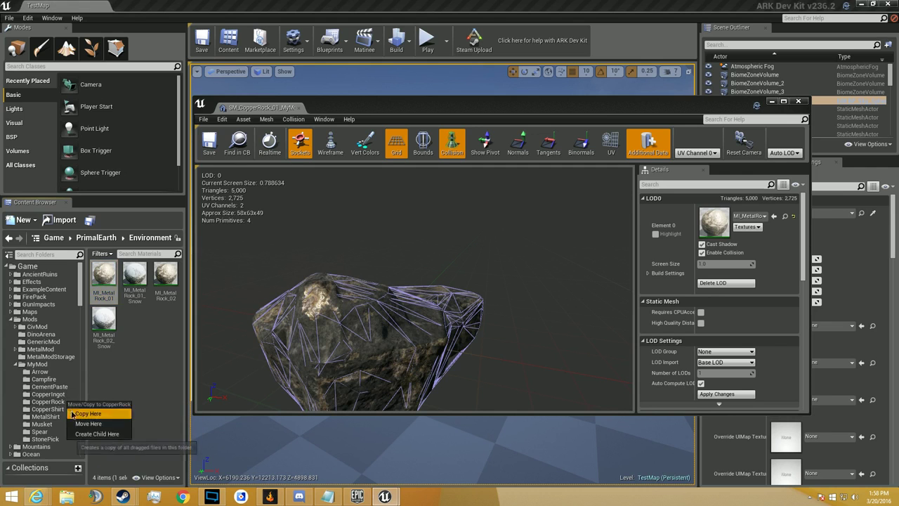
click(88, 411)
click(56, 402)
Step: Open the copied MI_MetalRock_01 material and copy its diffuse texture T_MetalRock_01_BC into the CopperRock folder
double_click(134, 275)
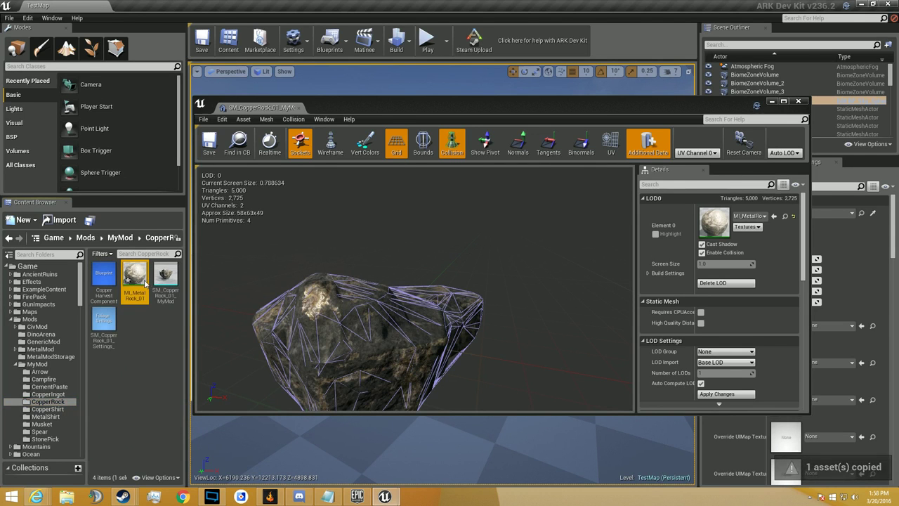
scroll(249, 261, down, 2)
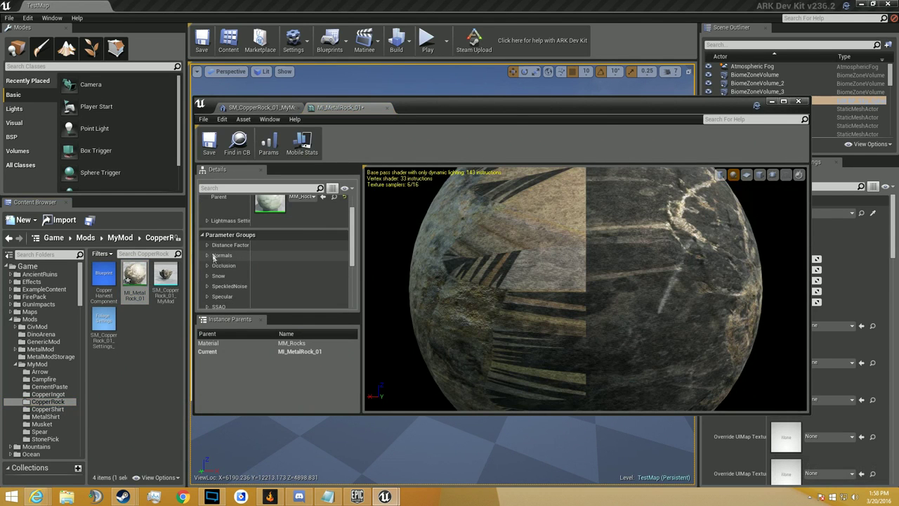
scroll(214, 260, down, 4)
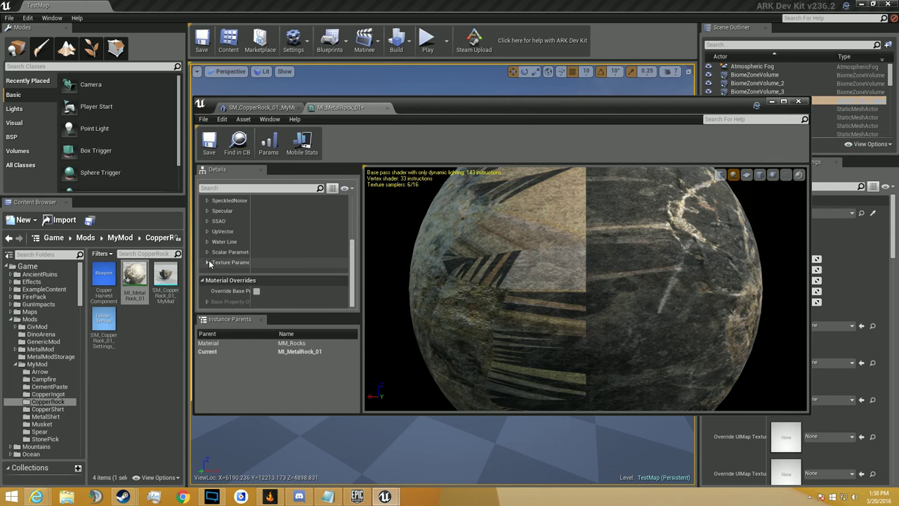
click(208, 262)
scroll(225, 267, down, 4)
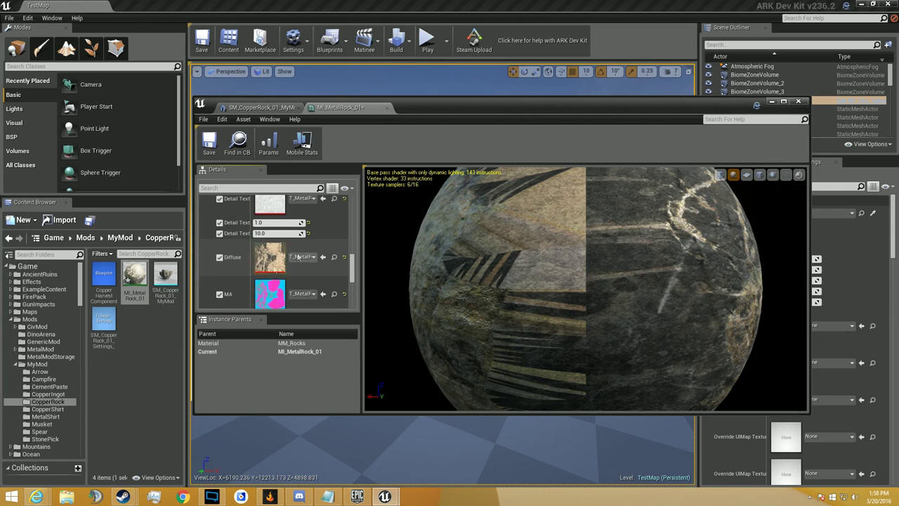
click(335, 257)
drag(103, 274, 60, 359)
click(77, 361)
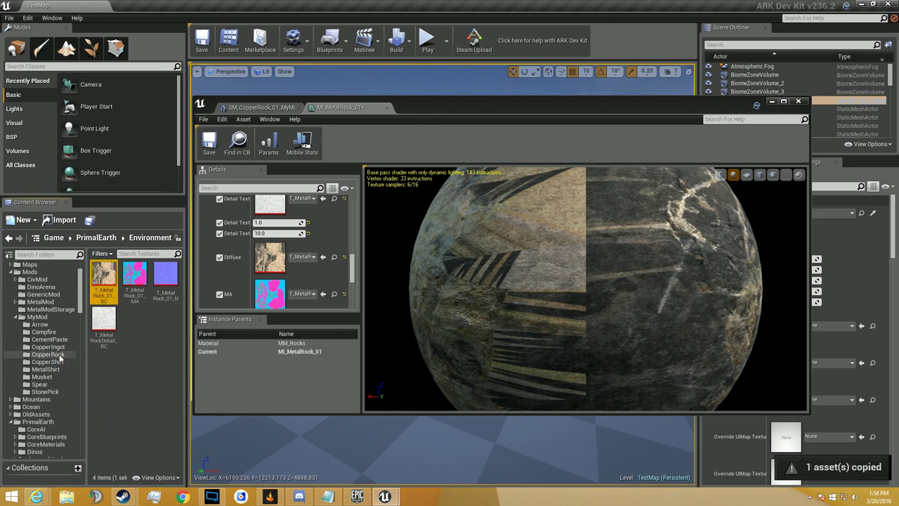
Step: Open the copied T_MetalRock_01_BC texture and set its Saturation adjustment to 6
double_click(136, 319)
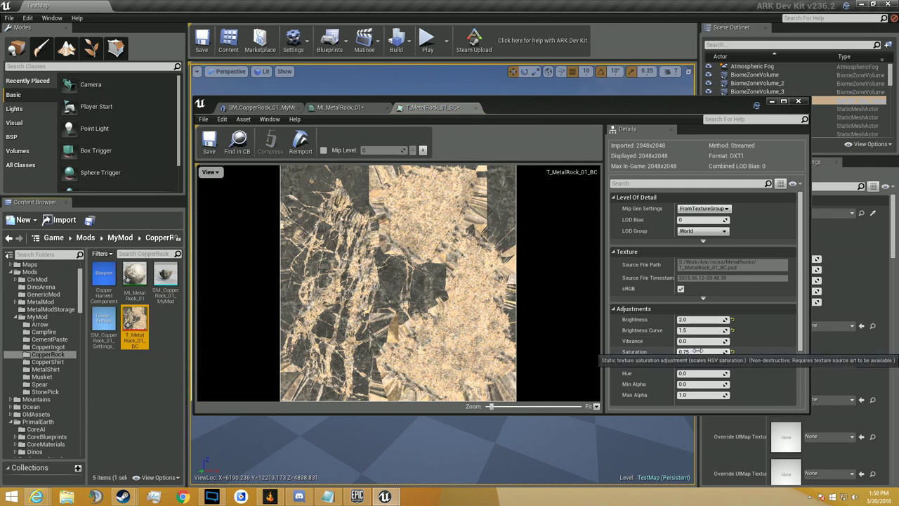
click(699, 352)
text(6)
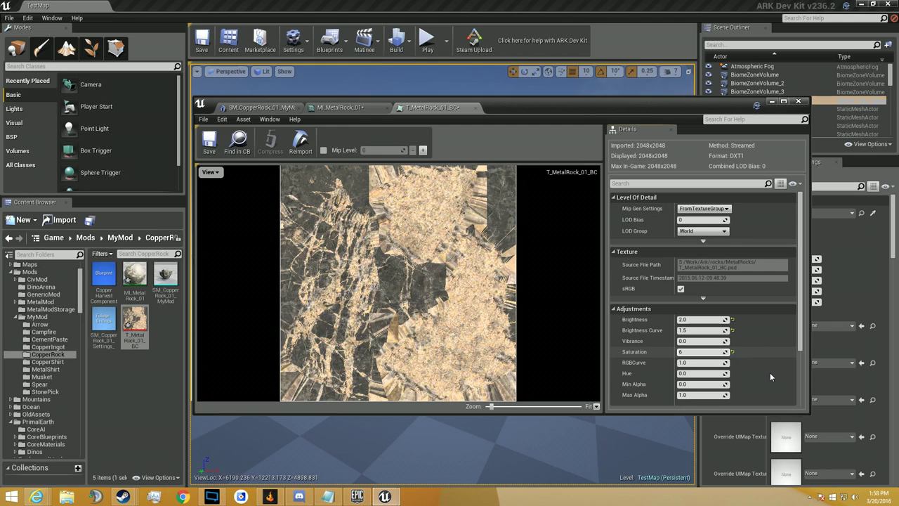
key(Return)
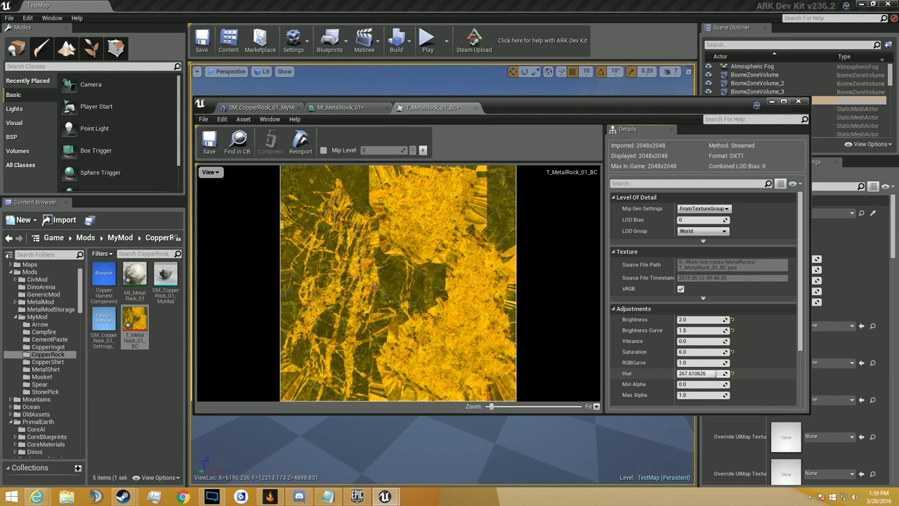
Step: Adjust the texture's Hue to about 337.7 for an orange copper look, save the texture and close its editor
key(Return)
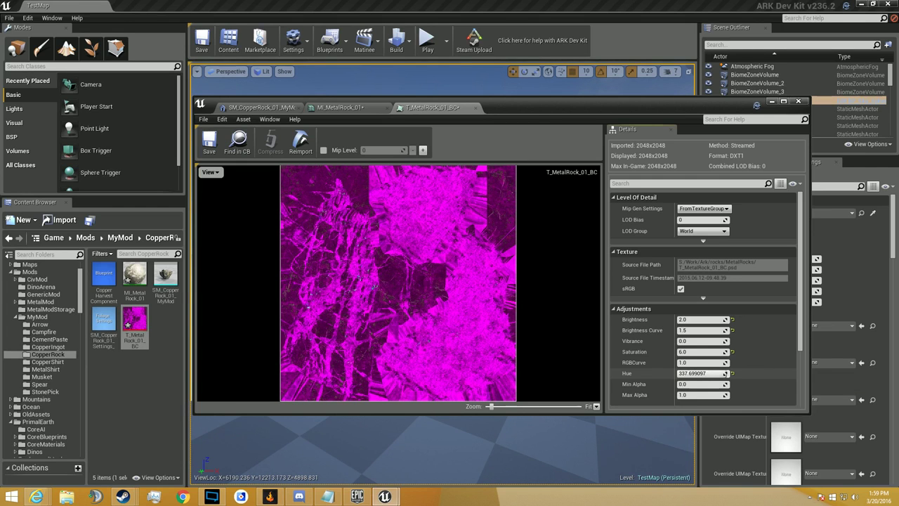
key(Return)
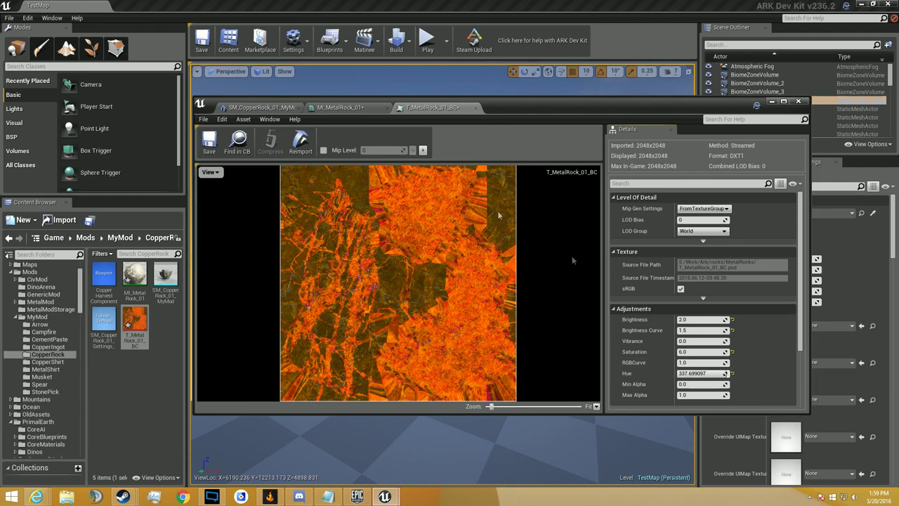
click(209, 141)
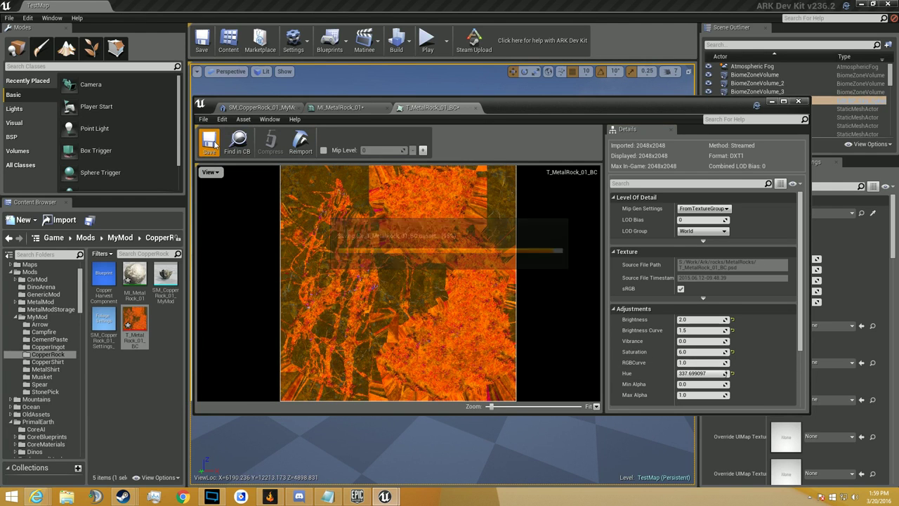
click(476, 109)
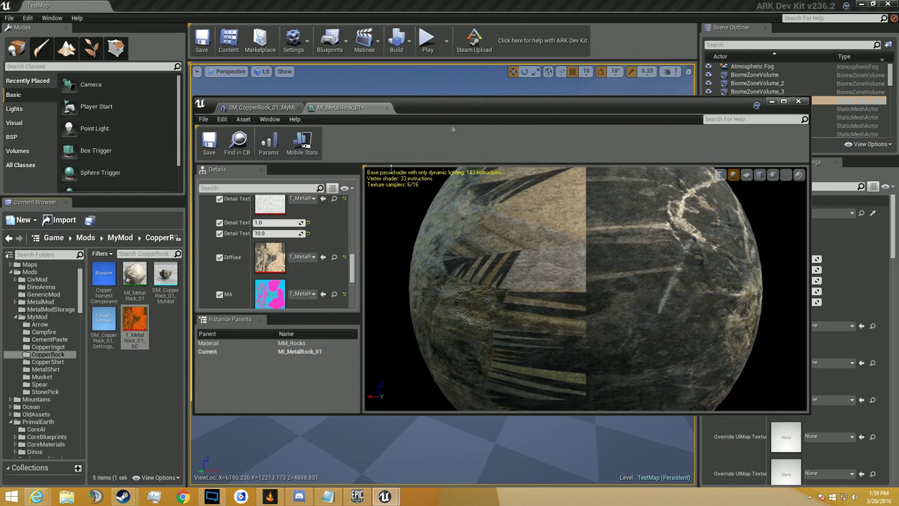
Step: Rename the copied rock texture as T_MetalRock_01_BC_MyMod
click(137, 342)
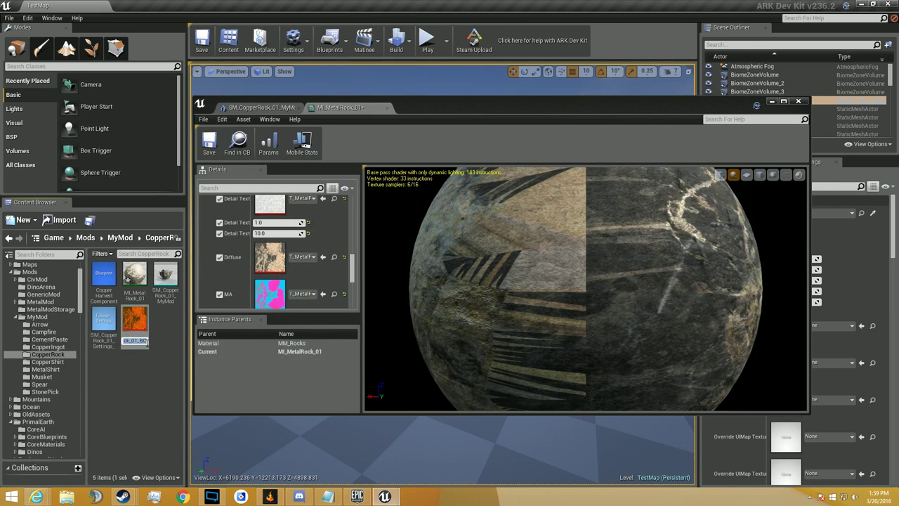
click(144, 340)
text(_MyMod)
key(Return)
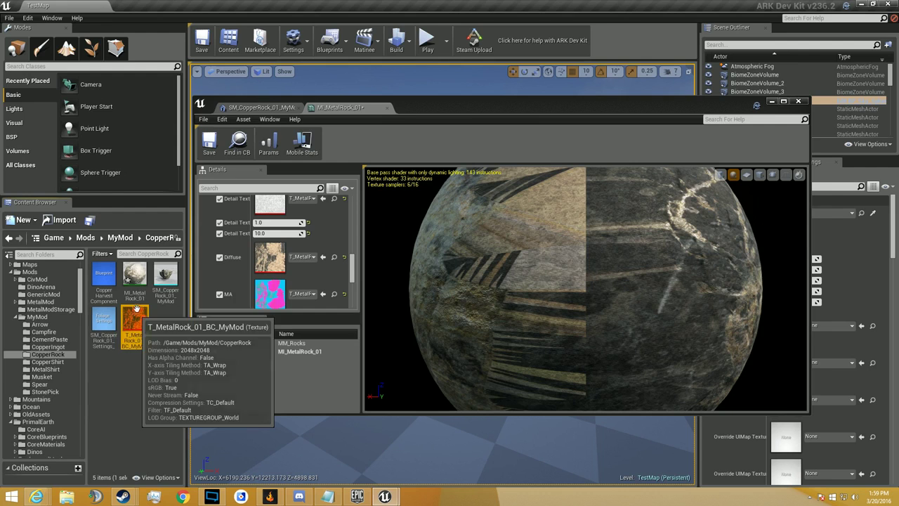
Step: Assign T_MetalRock_01_BC_MyMod as the Diffuse texture of the copied MI_MetalRock_01 material and close the material's editor
double_click(135, 275)
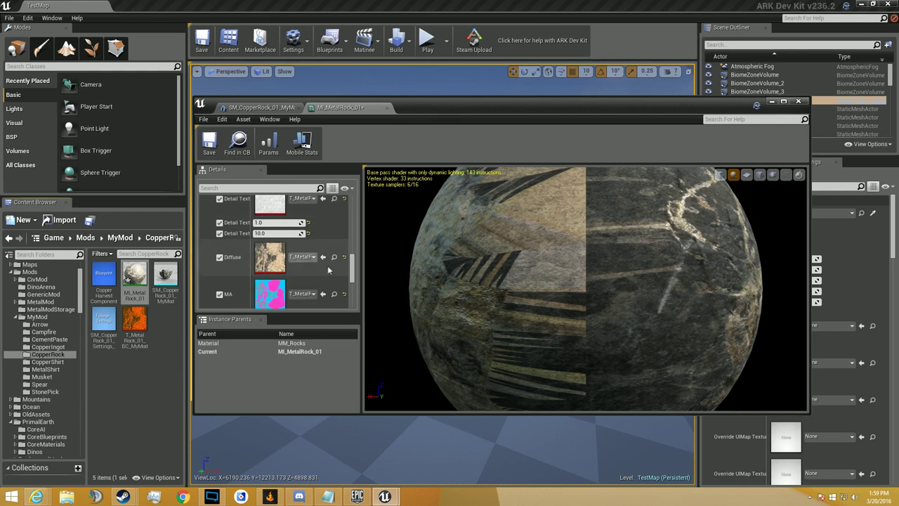
scroll(274, 241, up, 5)
scroll(278, 281, down, 6)
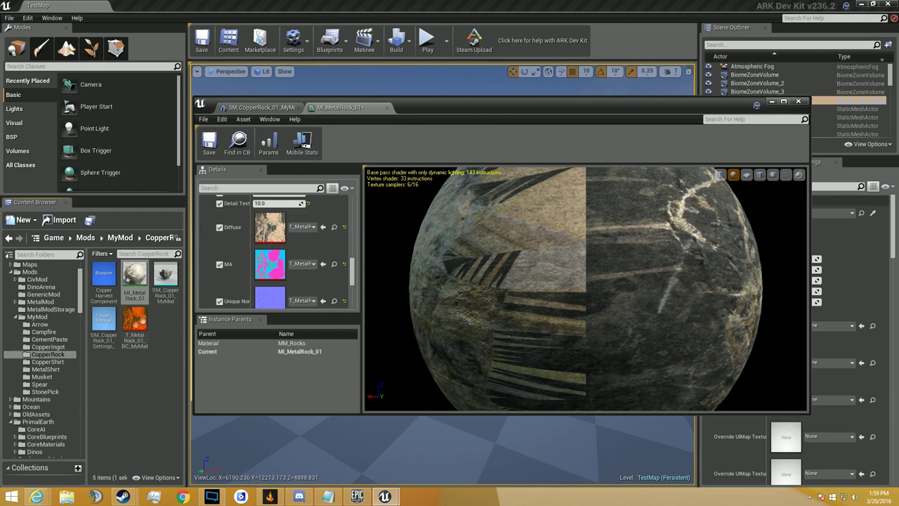
click(333, 227)
click(322, 227)
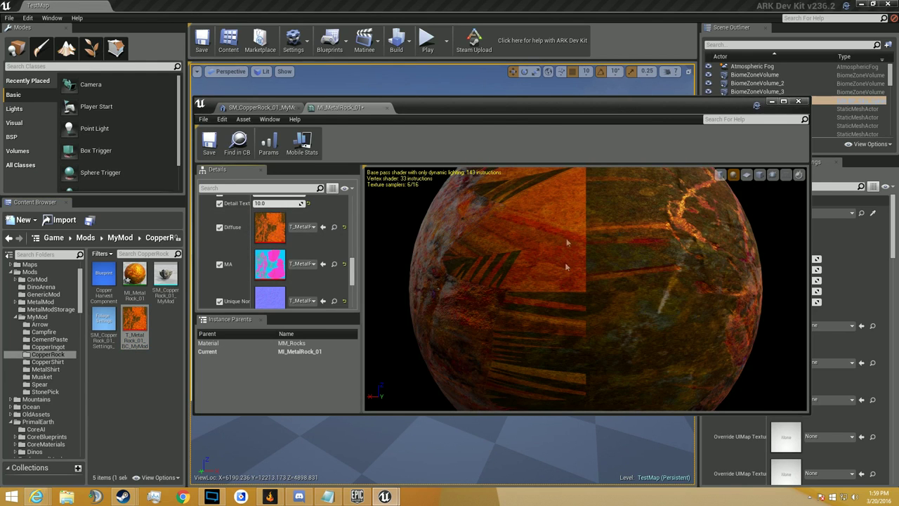
click(237, 147)
click(387, 108)
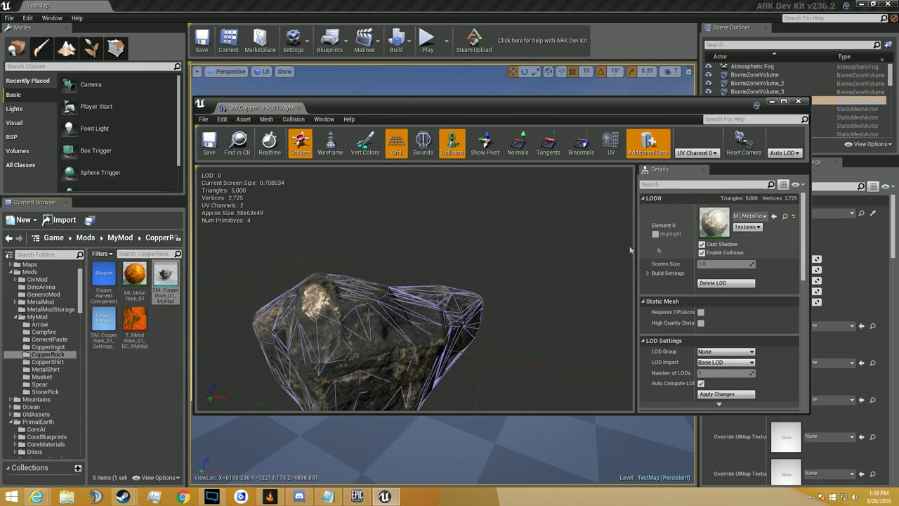
Step: Assign the copied MI_MetalRock_01 material to the copper rock mesh's Element 0, save, and close its editor, applying the level of detail changes
click(775, 216)
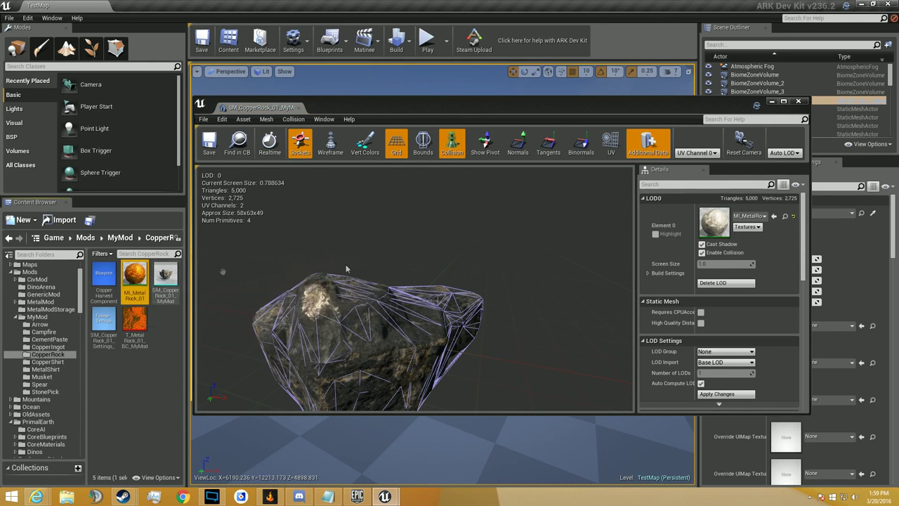
click(775, 216)
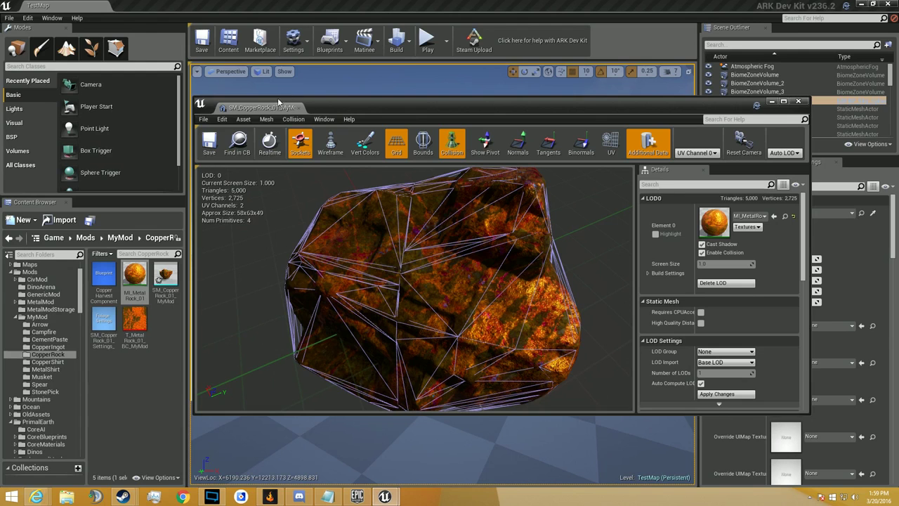
click(215, 149)
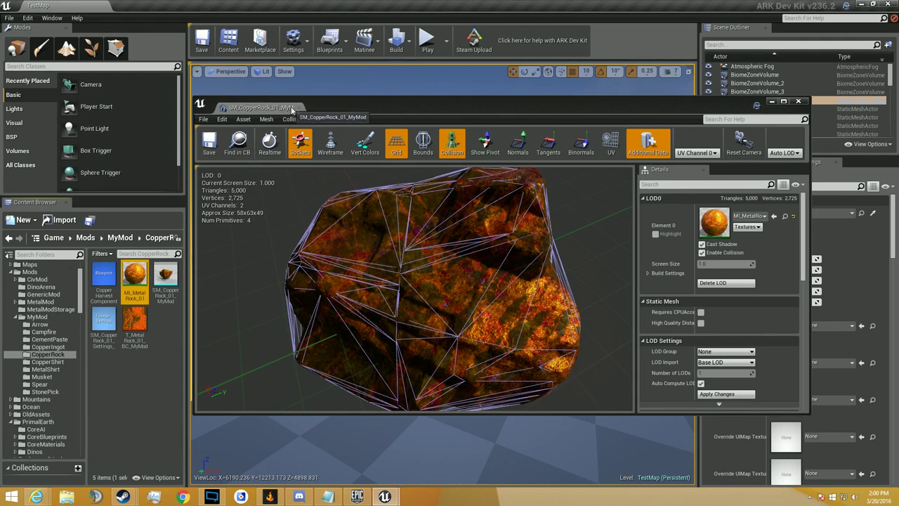
click(298, 108)
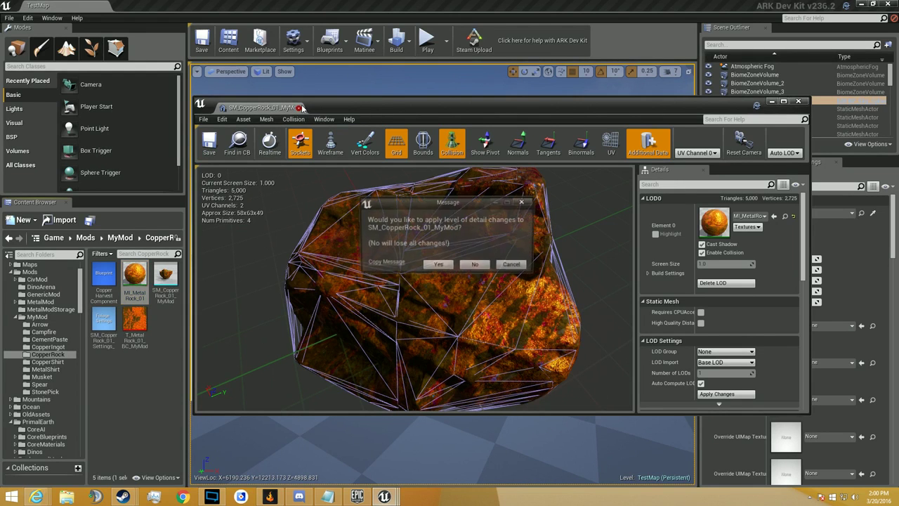
click(437, 264)
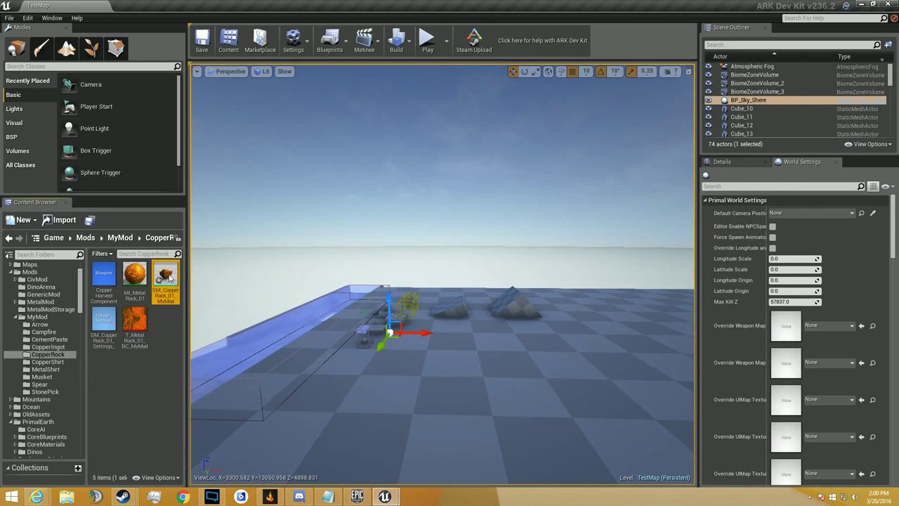
Step: Reopen the SM_CopperRock_01_MyMod mesh to check its copper material and close its editor again
double_click(165, 275)
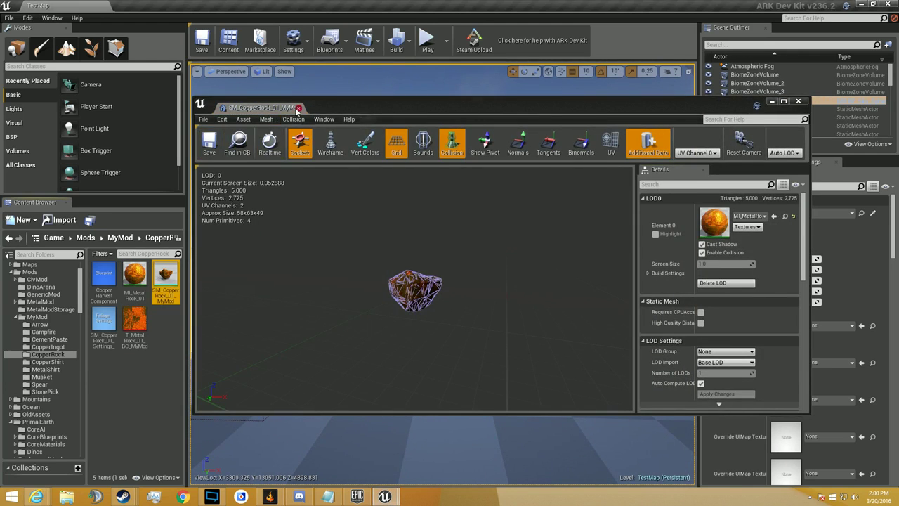
click(298, 108)
right_drag(421, 210, 422, 161)
right_drag(339, 74, 355, 204)
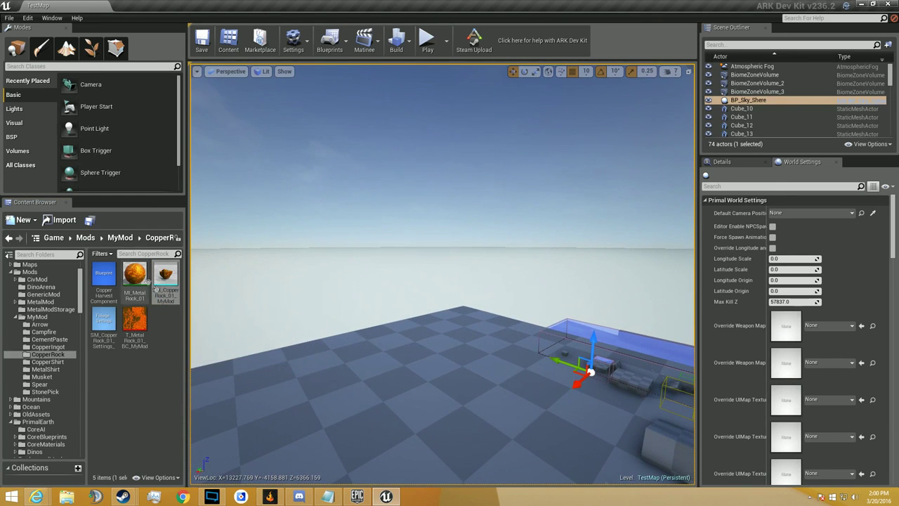
Step: Switch to Foliage mode and add the SM_CopperRock_01_MyMod mesh to the foliage mesh list
mouse_move(166, 292)
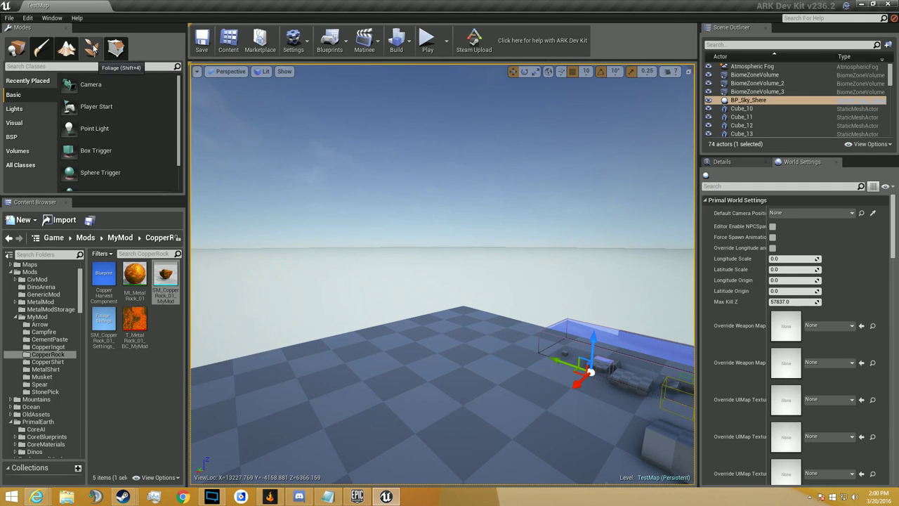
click(116, 47)
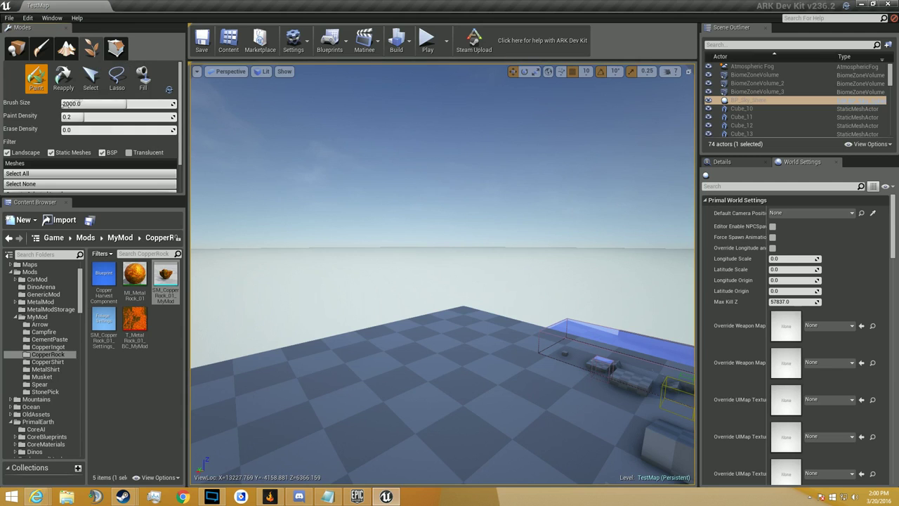
scroll(117, 136, down, 2)
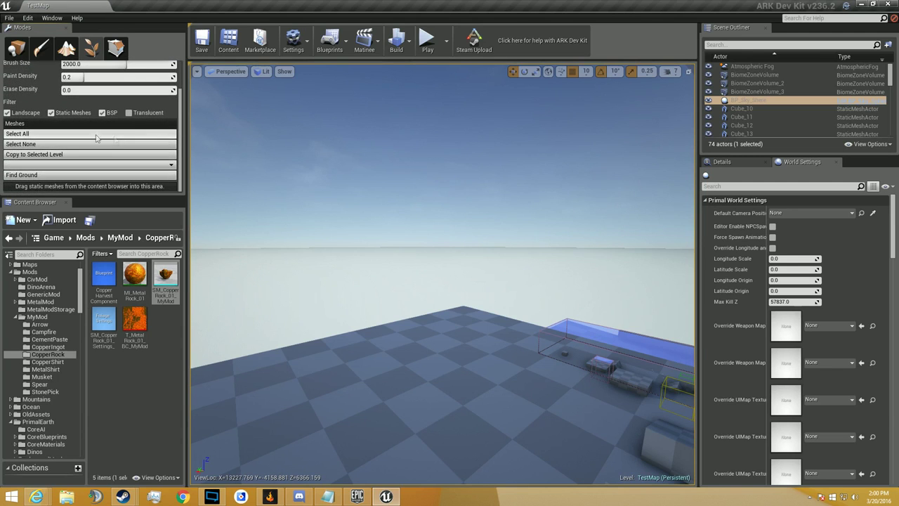
drag(158, 274, 127, 189)
scroll(127, 189, down, 4)
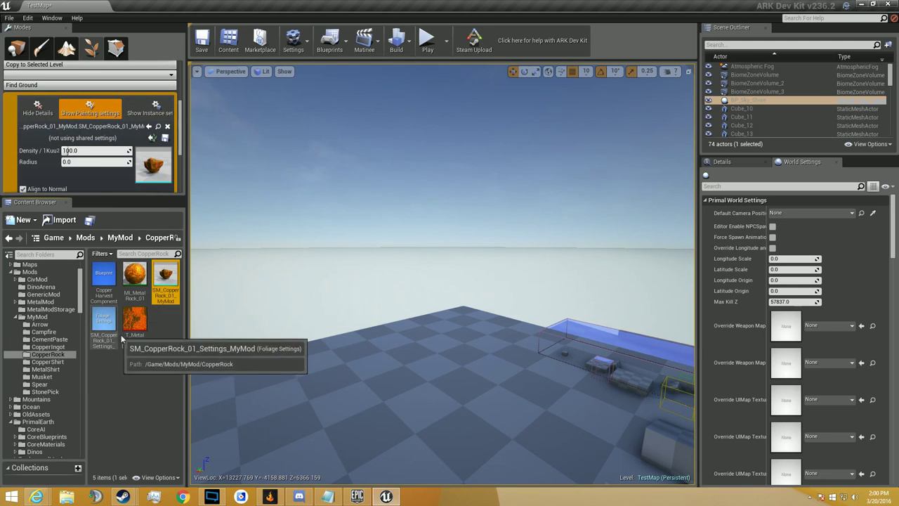
Step: Assign the SM_CopperRock_01_Settings_MyMod foliage settings to the copper rock foliage entry and show its instance settings in an enlarged Modes area
click(104, 320)
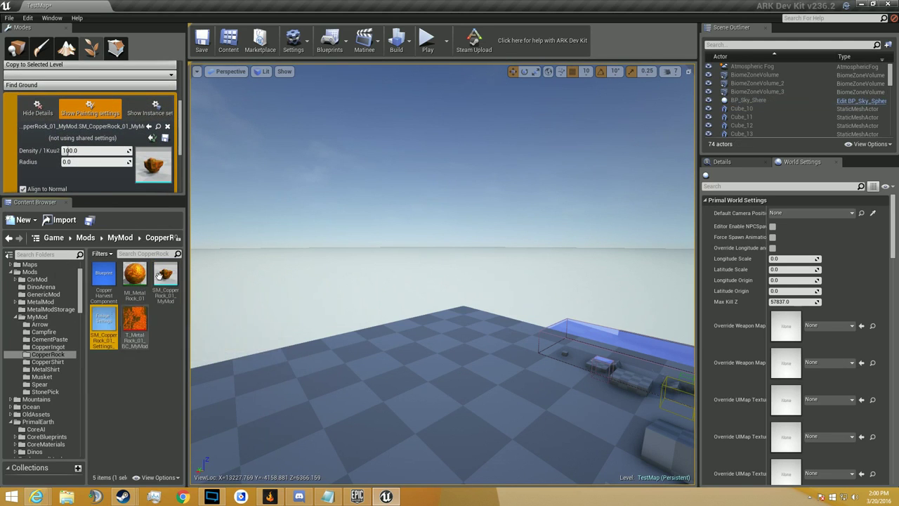
click(150, 138)
click(160, 111)
scroll(83, 102, down, 6)
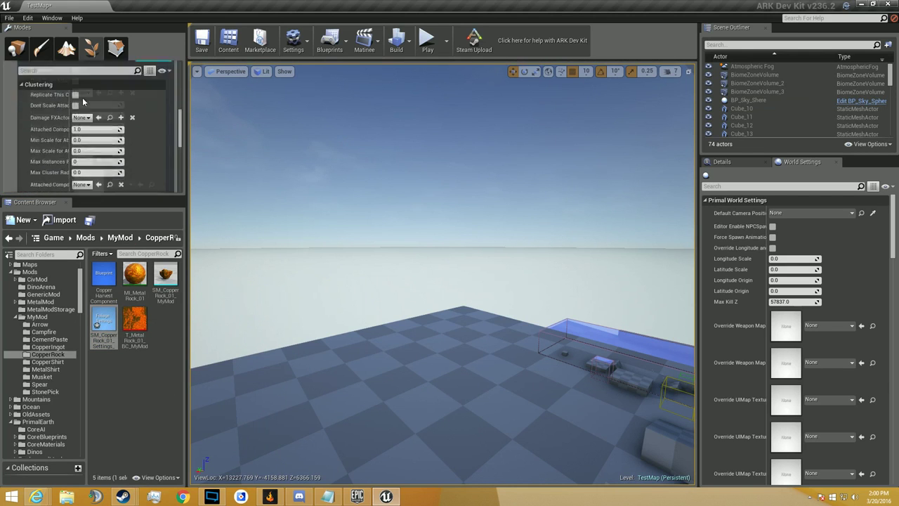
scroll(82, 102, up, 3)
drag(91, 197, 91, 335)
scroll(128, 279, up, 5)
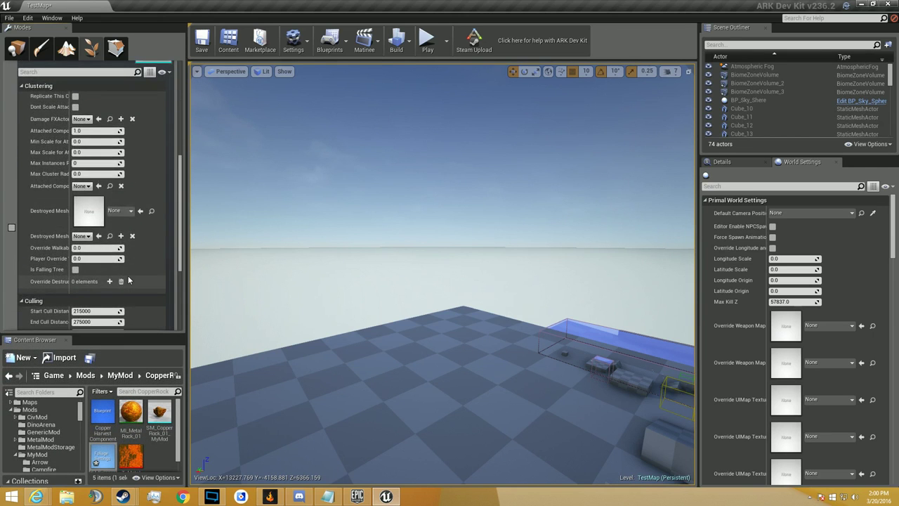
Step: Open the copper rock's foliage settings asset and bring its Clustering values into view for reference
double_click(103, 455)
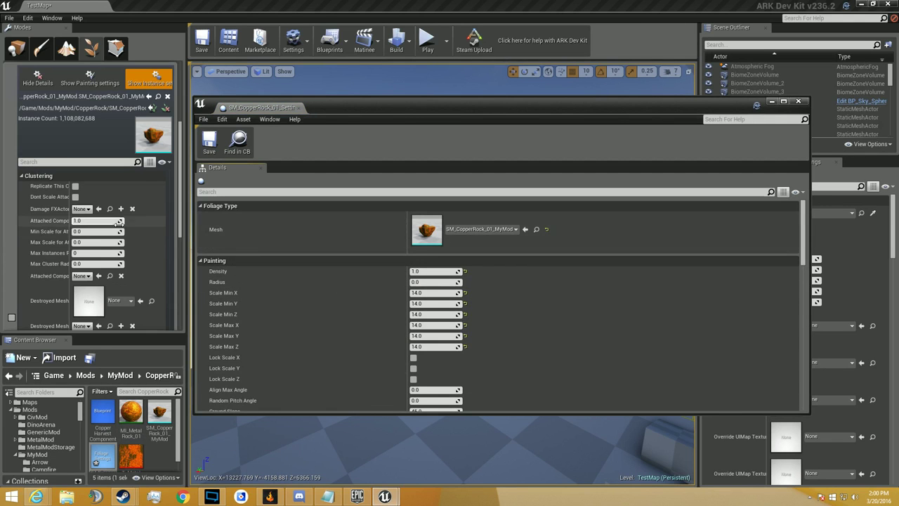
scroll(433, 328, down, 8)
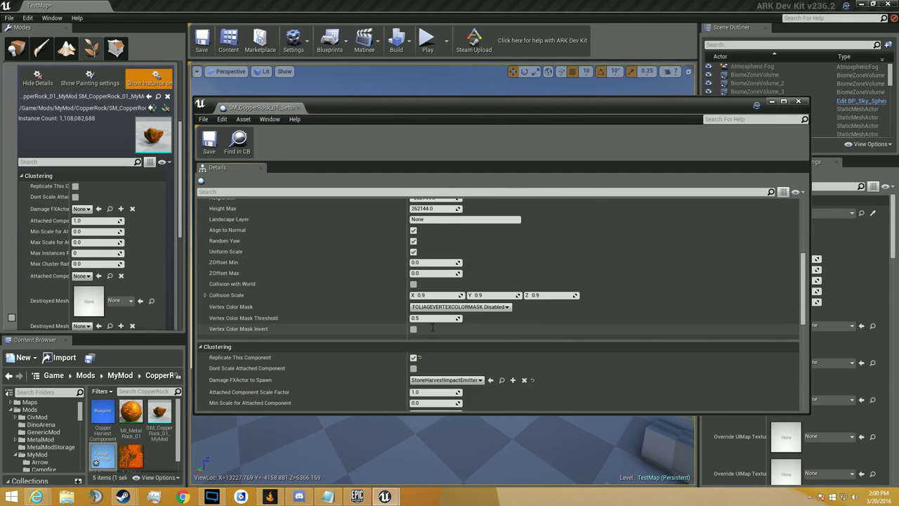
scroll(433, 330, down, 3)
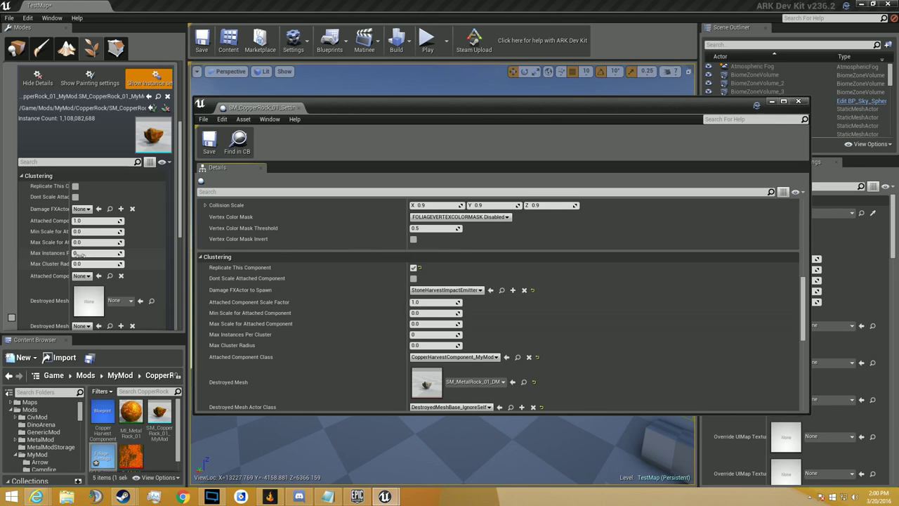
Step: Set the Attached Component Class of the foliage instance settings to the copper harvest component, widening the settings to read the full property names
drag(68, 250, 111, 262)
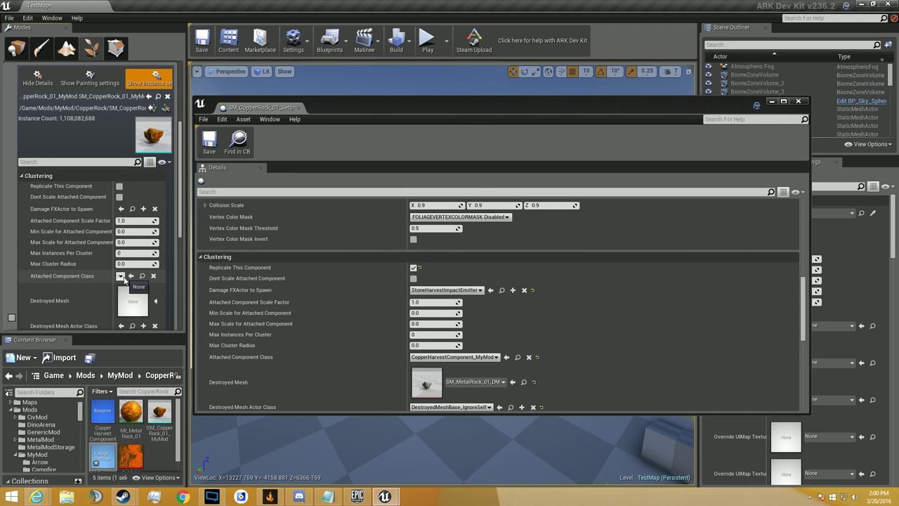
click(107, 414)
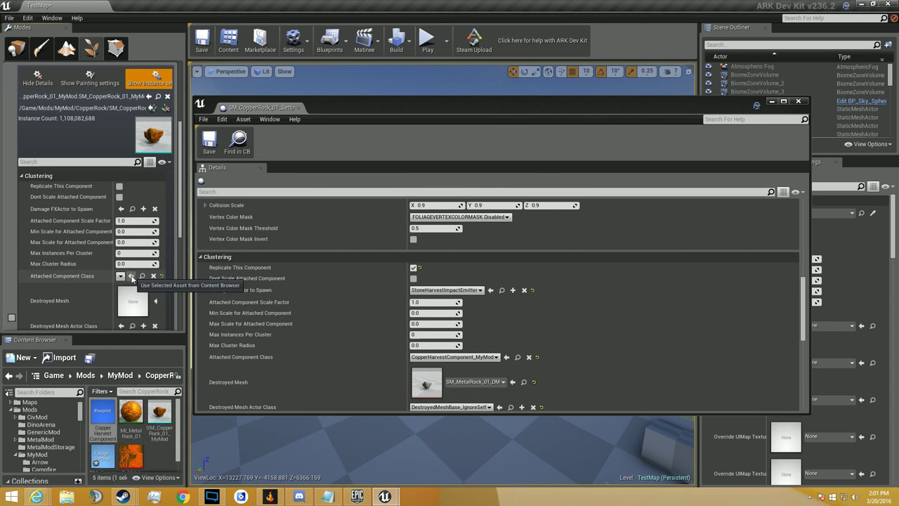
drag(189, 268, 232, 278)
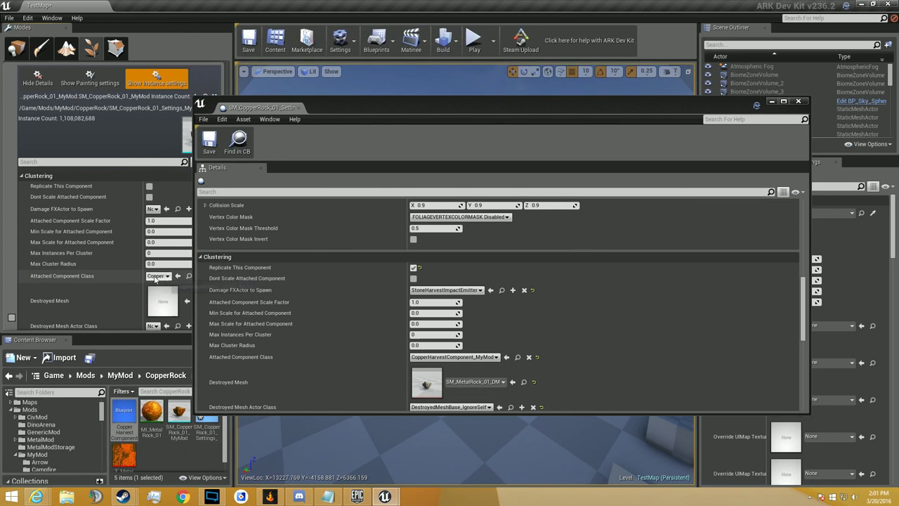
drag(140, 278, 109, 279)
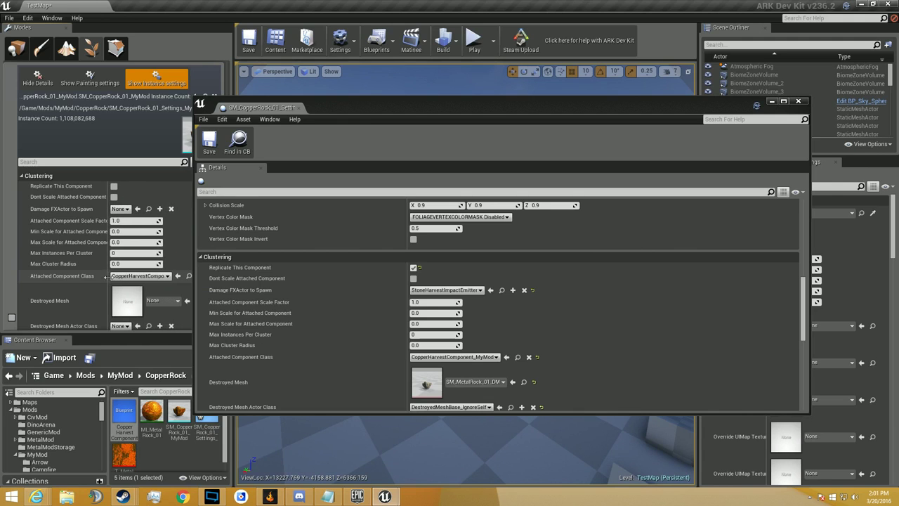
Step: Locate the SM_MetalRock_01_DM mesh from the reference settings and assign it as the foliage's Destroyed Mesh
drag(349, 113, 448, 95)
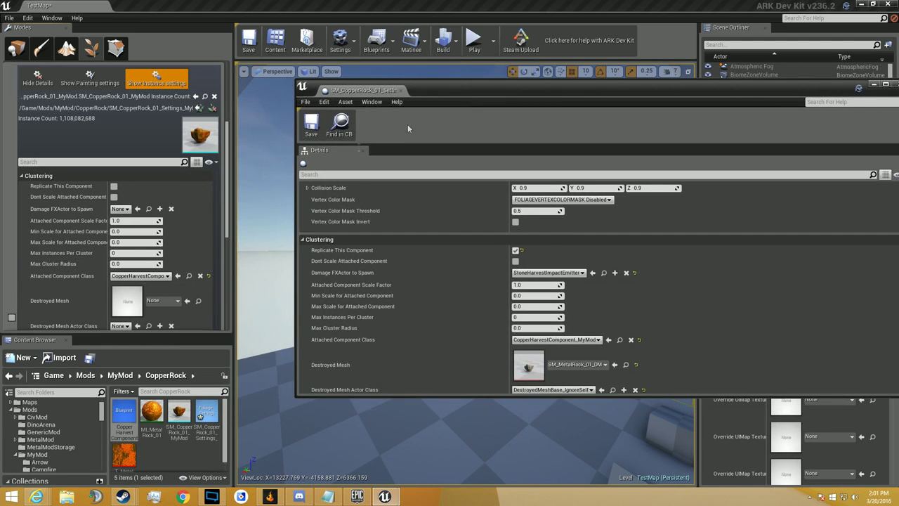
scroll(172, 252, down, 3)
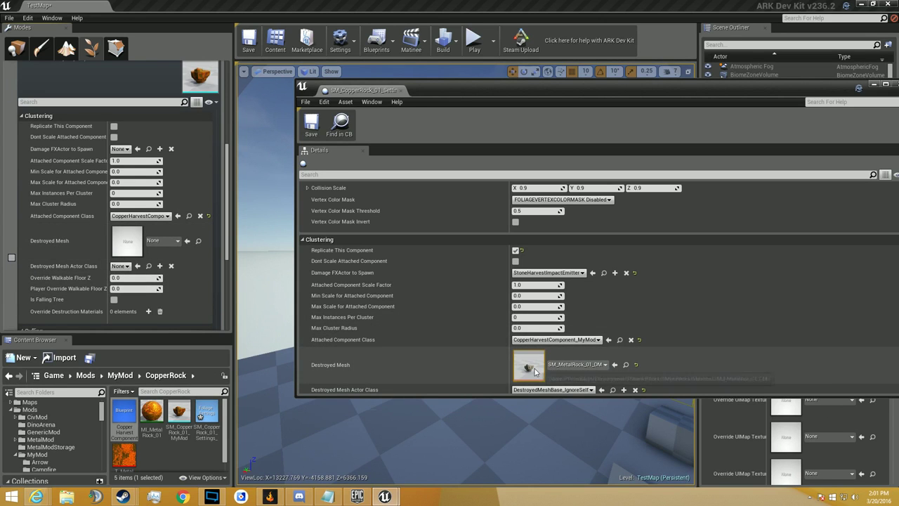
click(626, 365)
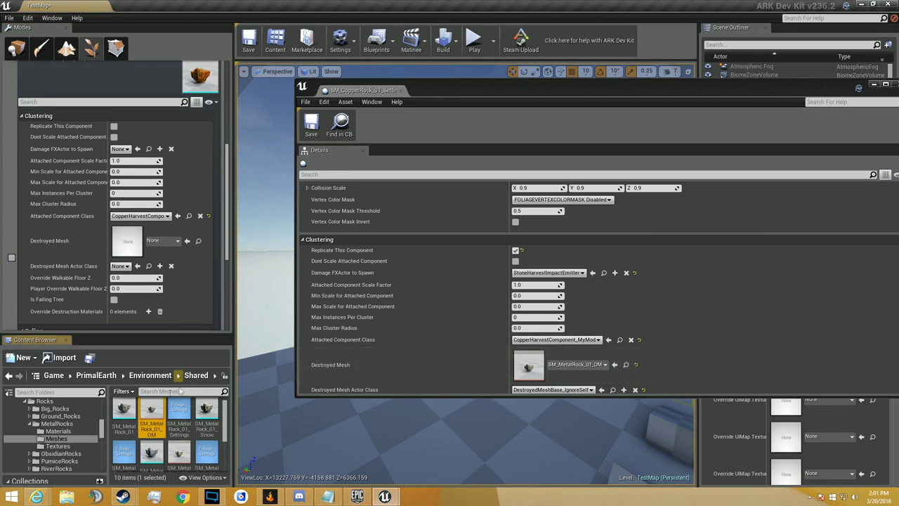
click(186, 241)
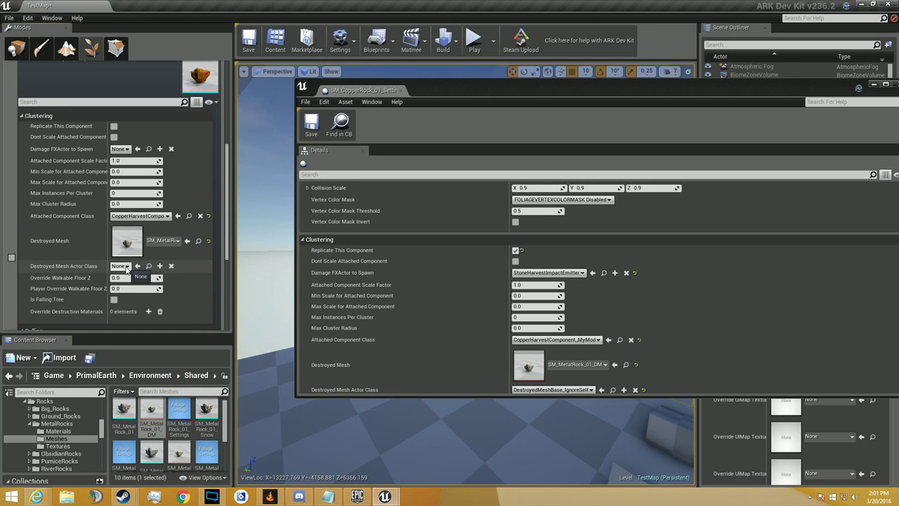
Step: Set the foliage's Destroyed Mesh Actor Class to DestroyedMeshBase_IgnoreSelf
scroll(482, 347, down, 2)
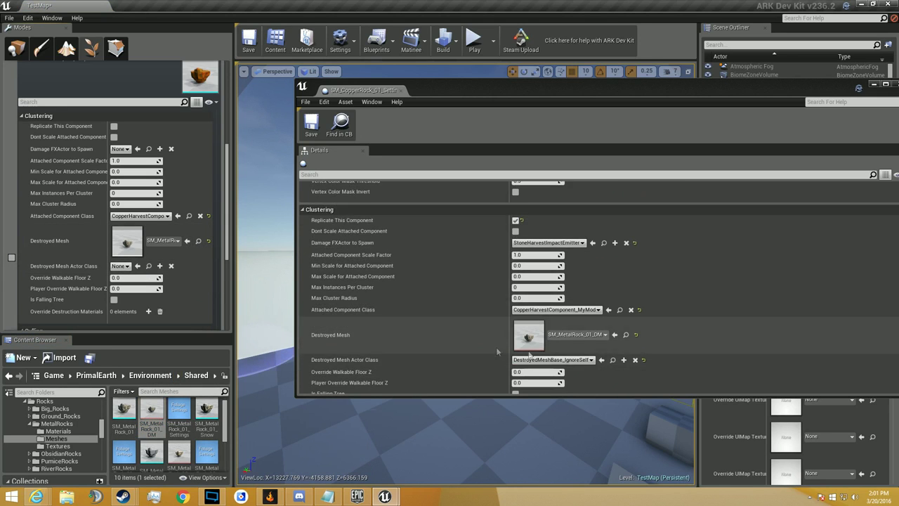
click(123, 266)
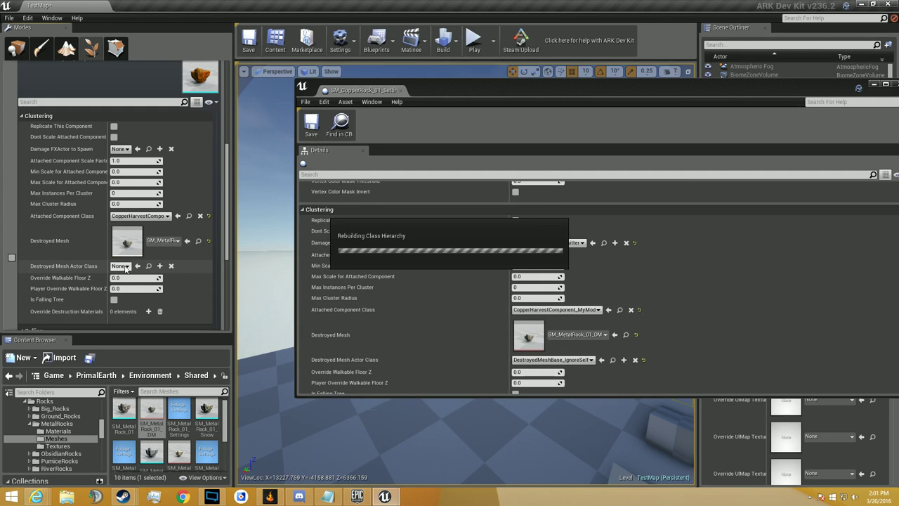
text(des)
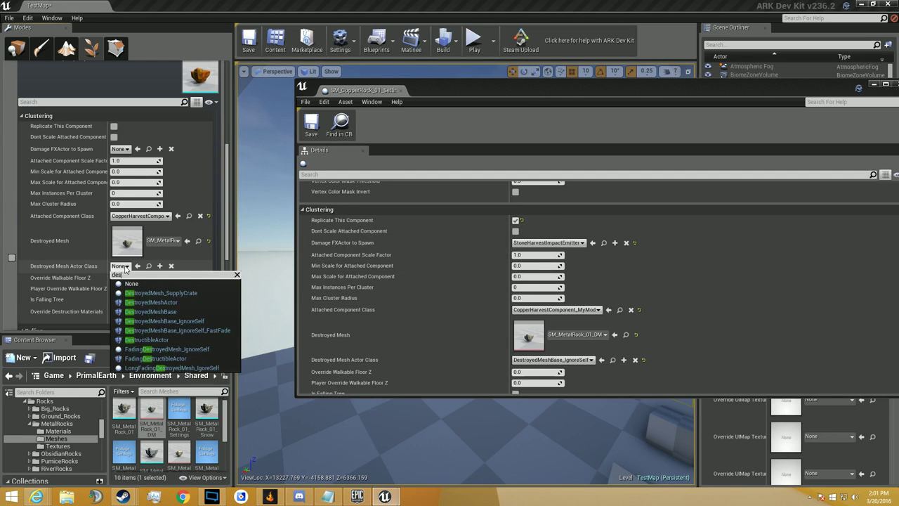
text(troyedmeshbase_ignore)
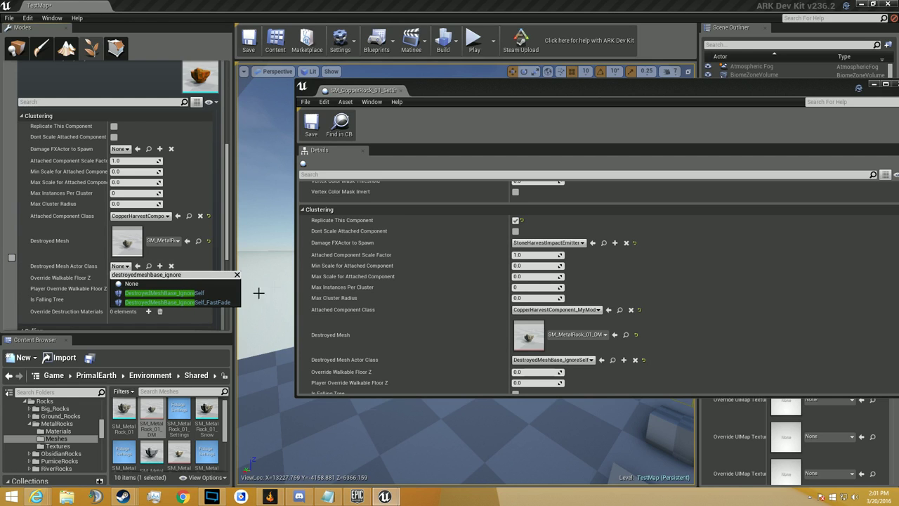
click(222, 292)
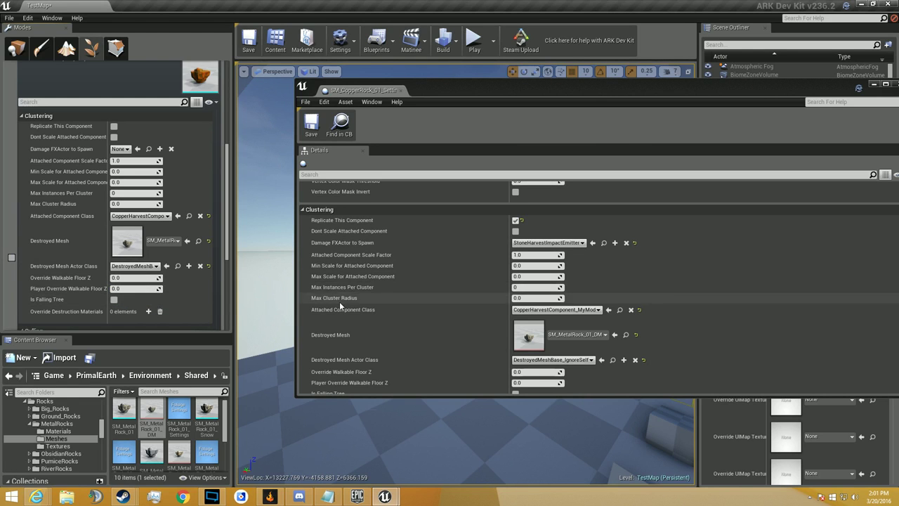
Step: Set the foliage's Start Cull Distance to 15000 and End Cull Distance to 20000
scroll(340, 301, down, 3)
scroll(181, 285, down, 5)
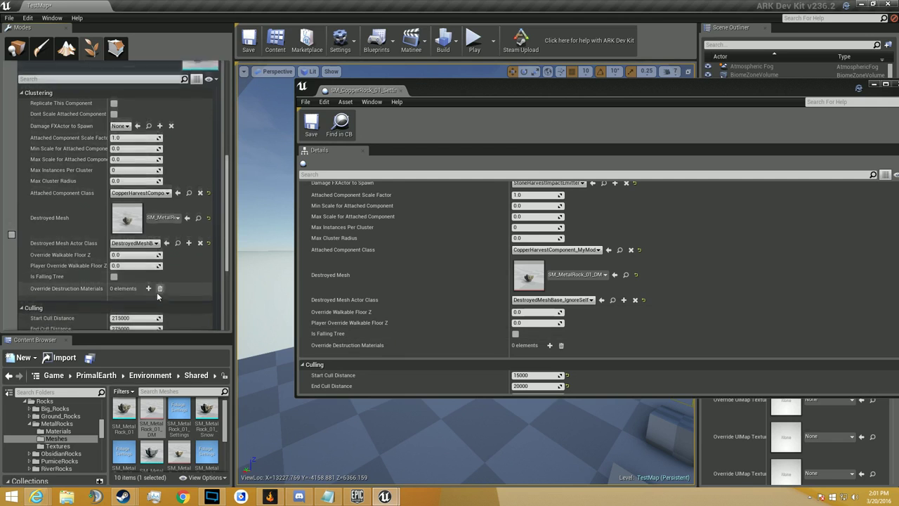
scroll(399, 296, down, 4)
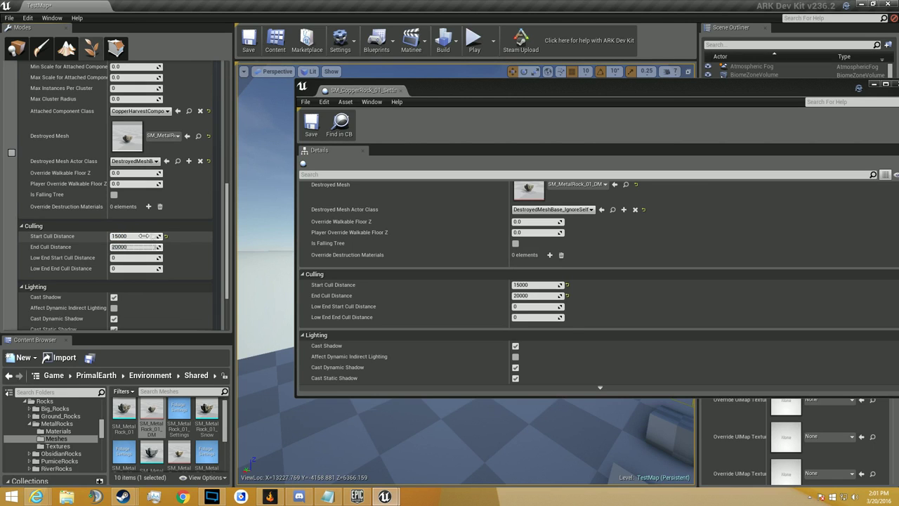
Step: Set the foliage's Collision Presets to BlockAll, enable Receives Decals, and close the reference settings editor
scroll(410, 305, down, 3)
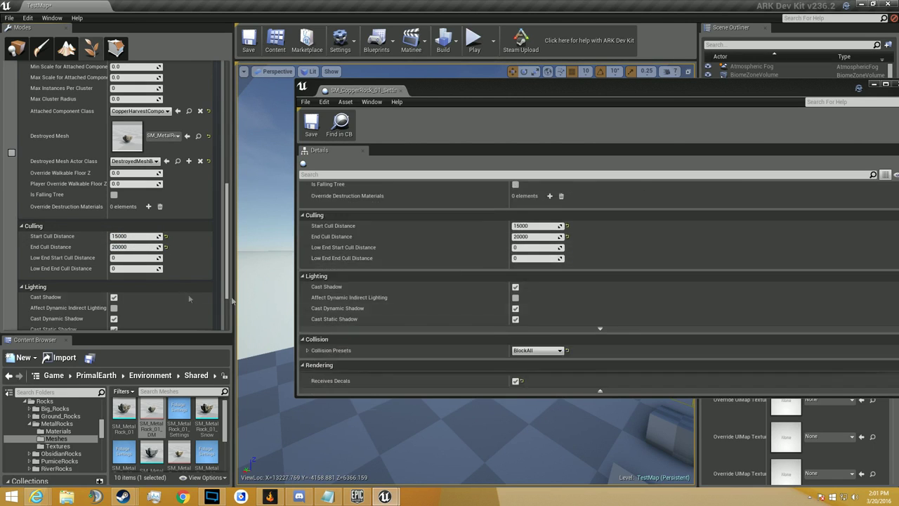
scroll(127, 274, down, 2)
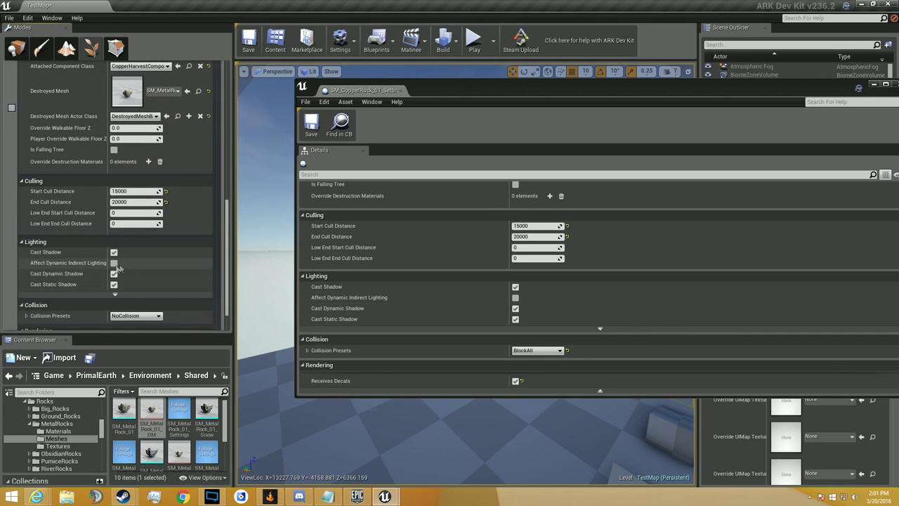
scroll(129, 277, down, 2)
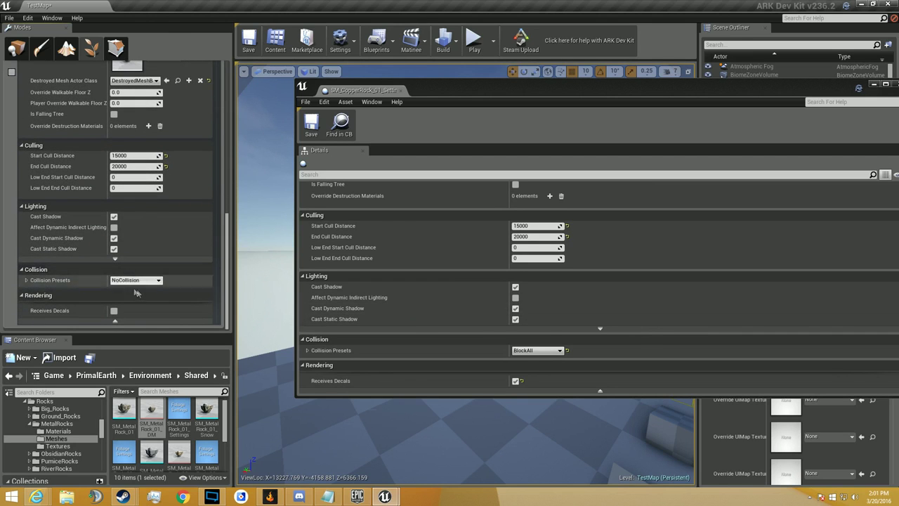
click(140, 282)
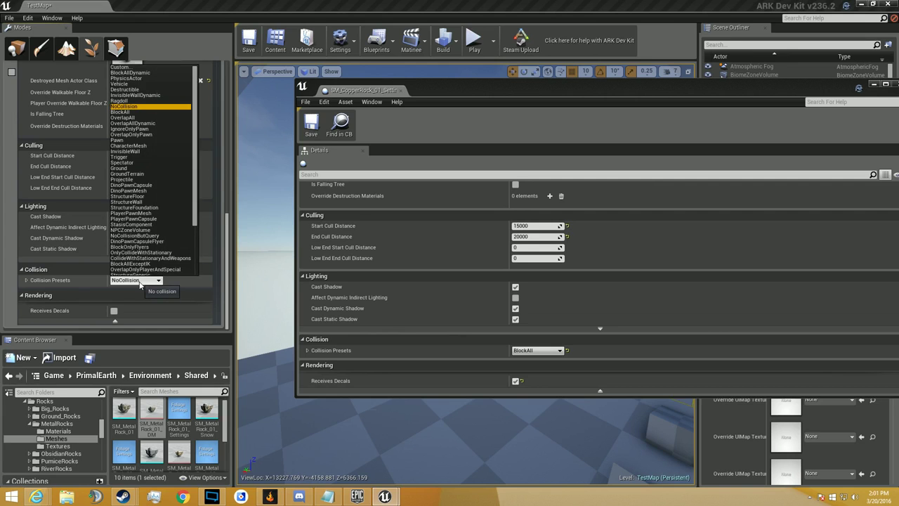
click(151, 112)
click(114, 310)
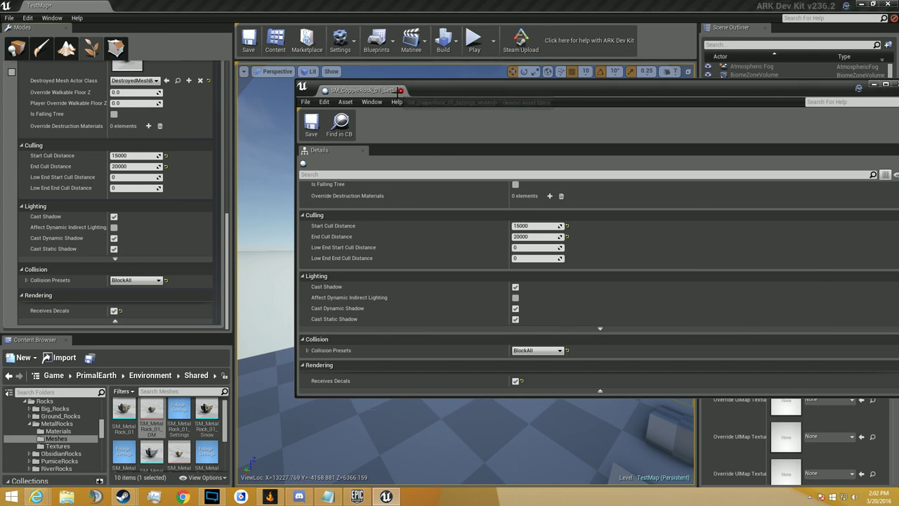
click(390, 90)
Step: Show the copper rock's painting settings and paint a first group of rocks onto the checkered floor
scroll(13, 298, up, 6)
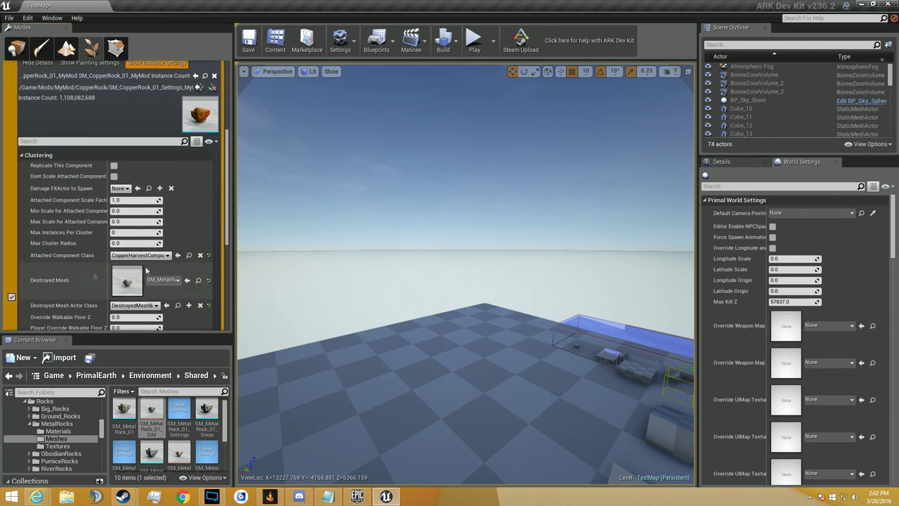
scroll(172, 245, up, 5)
click(105, 243)
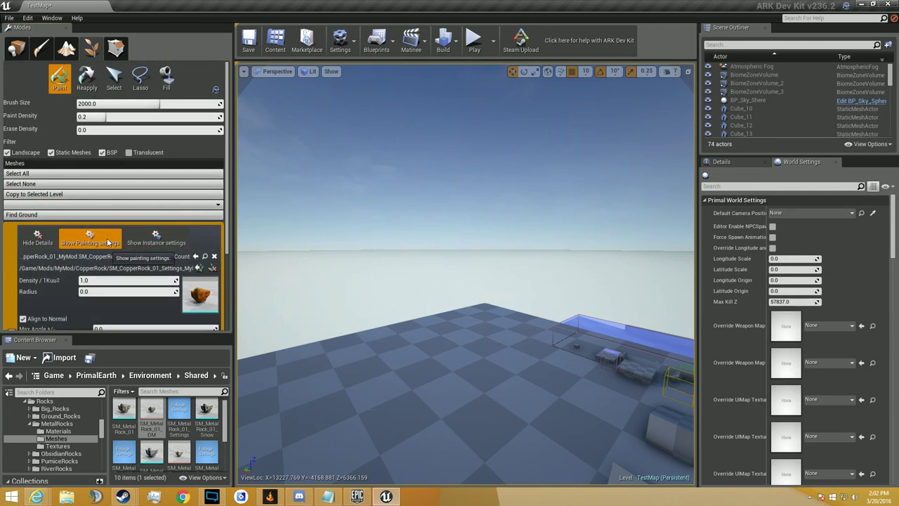
scroll(103, 211, down, 3)
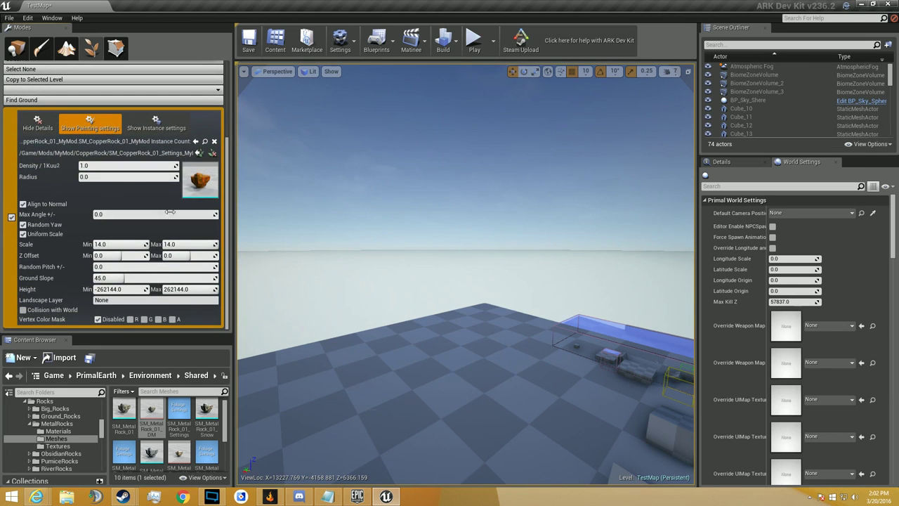
scroll(146, 241, up, 3)
click(444, 383)
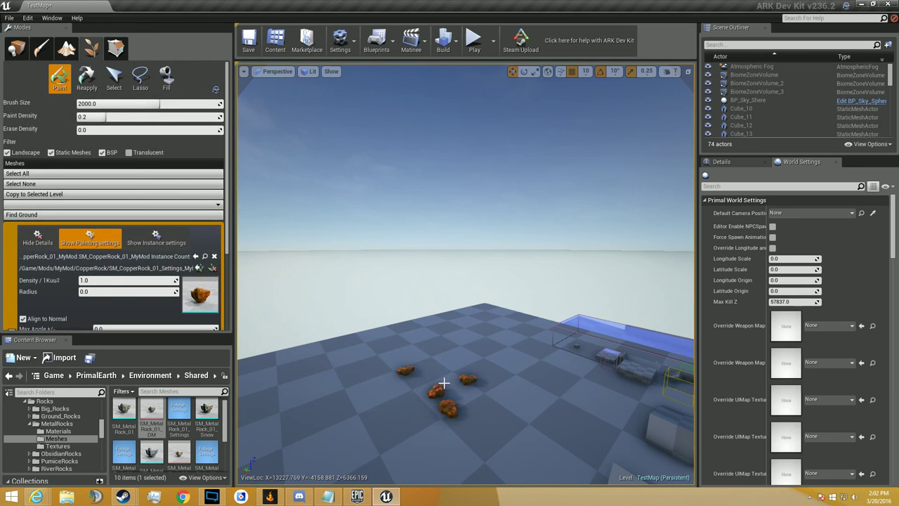
Step: Paint more copper rocks across the wider floor area, including around the ramps
right_drag(404, 362, 414, 408)
mouse_move(370, 355)
right_down()
mouse_move(422, 359)
mouse_move(370, 355)
right_up()
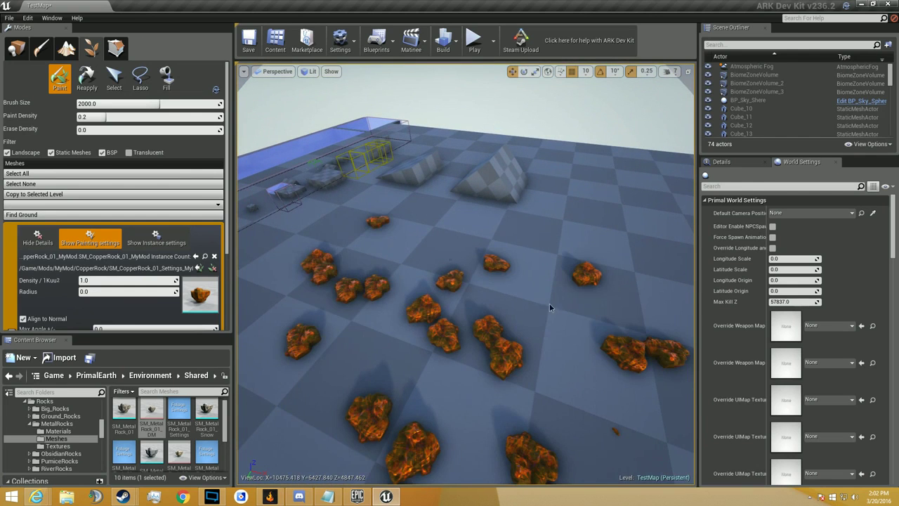
scroll(558, 315, down, 5)
mouse_move(395, 394)
mouse_down()
mouse_move(553, 215)
mouse_move(327, 369)
mouse_move(459, 240)
mouse_up()
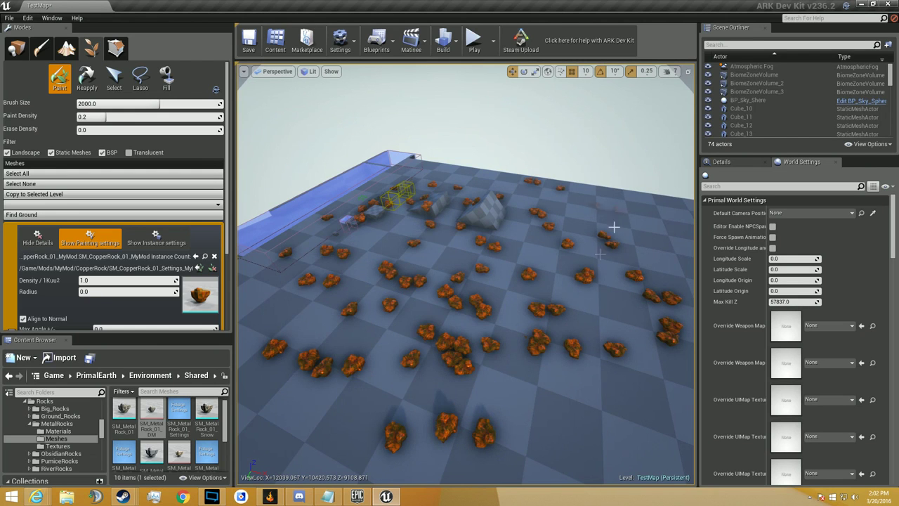
right_drag(442, 211, 445, 144)
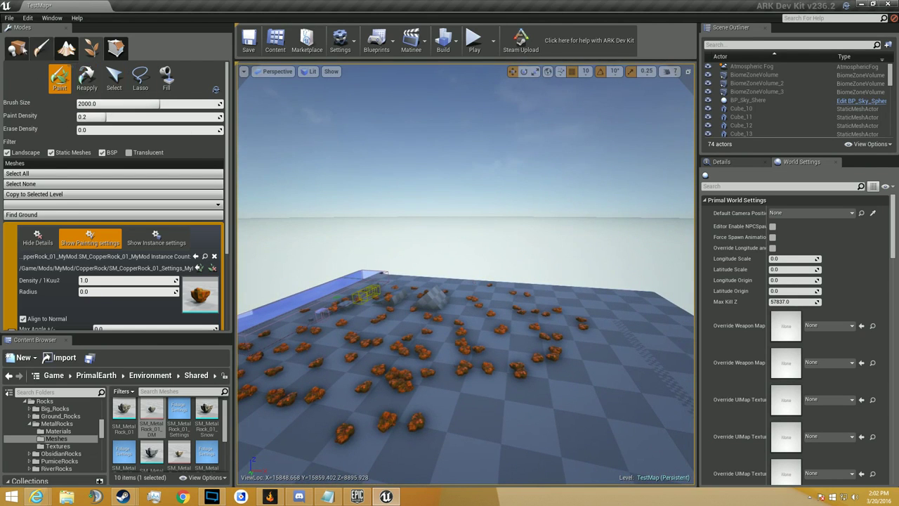
Step: Leave Foliage mode for Place mode, enlarge the Content Browser, and restore the editor window to a smaller size
click(17, 48)
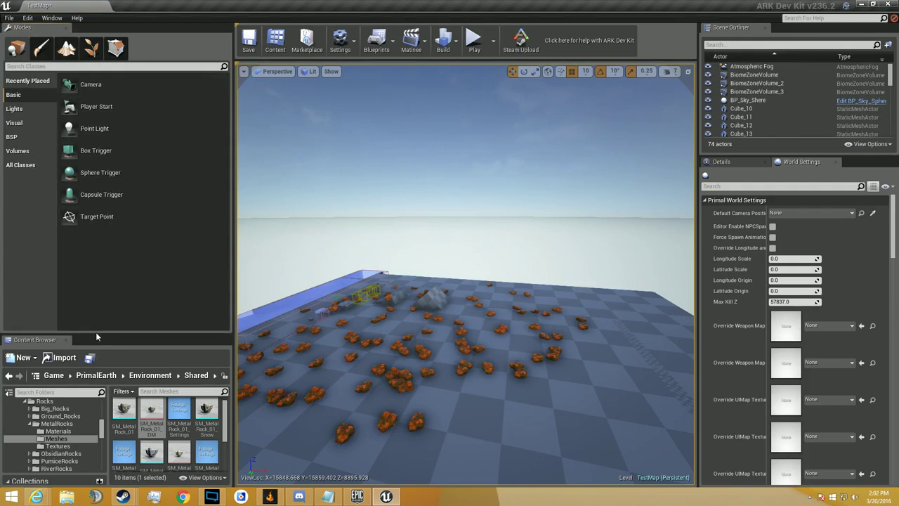
drag(97, 334, 96, 149)
key(super+Down)
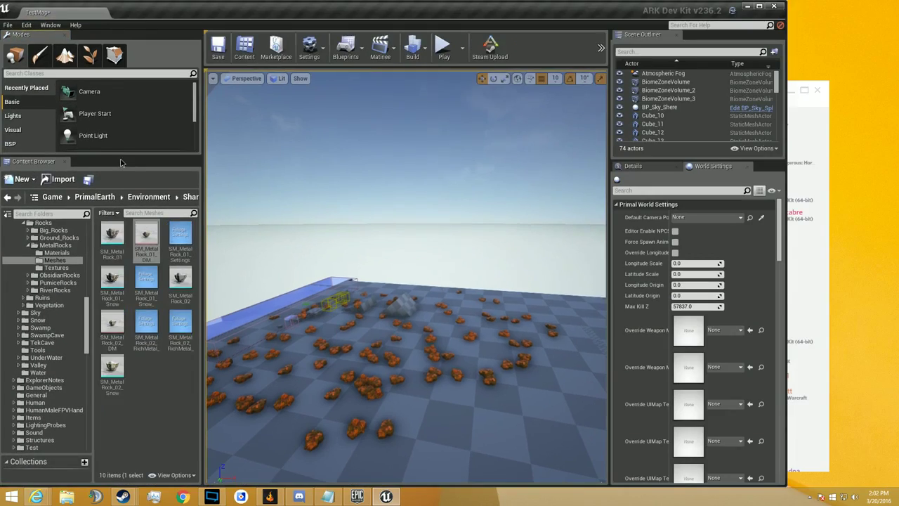
Step: Play the test map in the maximized editor and check the Stone Pick's crafting requirements among the survivor's craftables
key(super+Up)
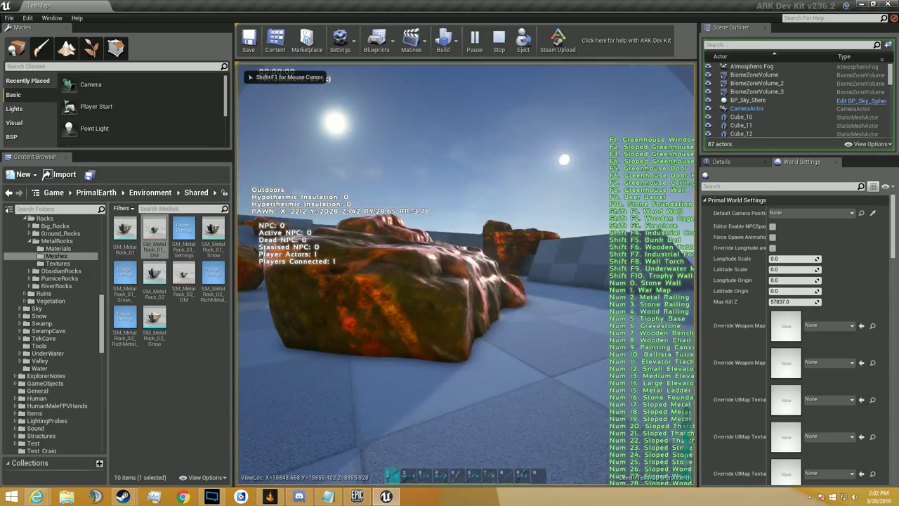
key(1)
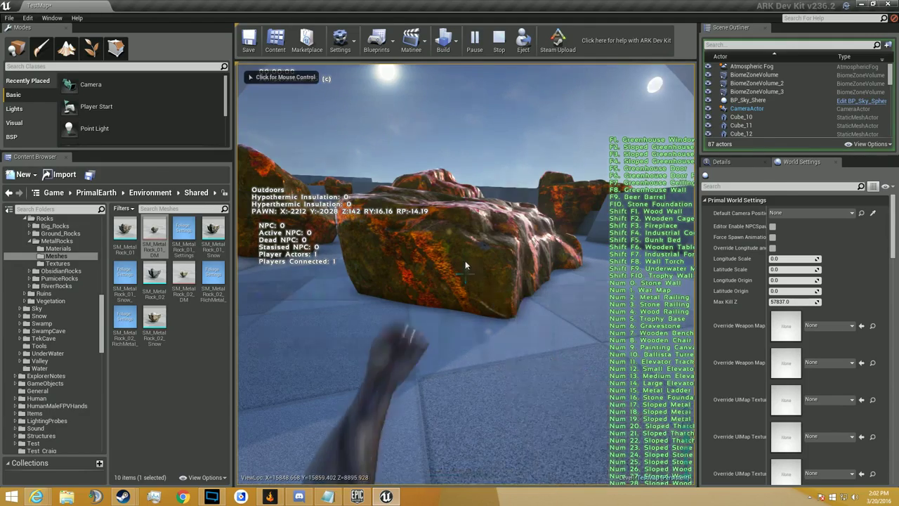
key(i)
scroll(371, 253, down, 10)
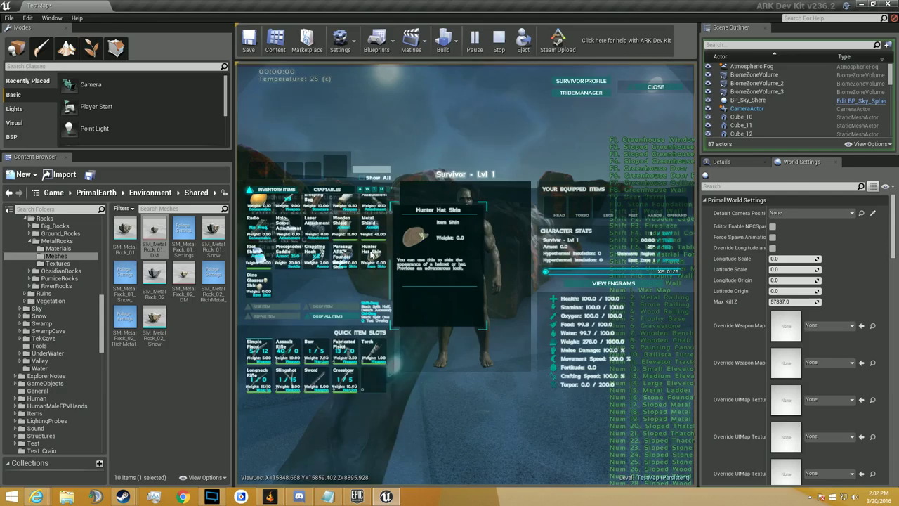
click(325, 190)
mouse_move(263, 208)
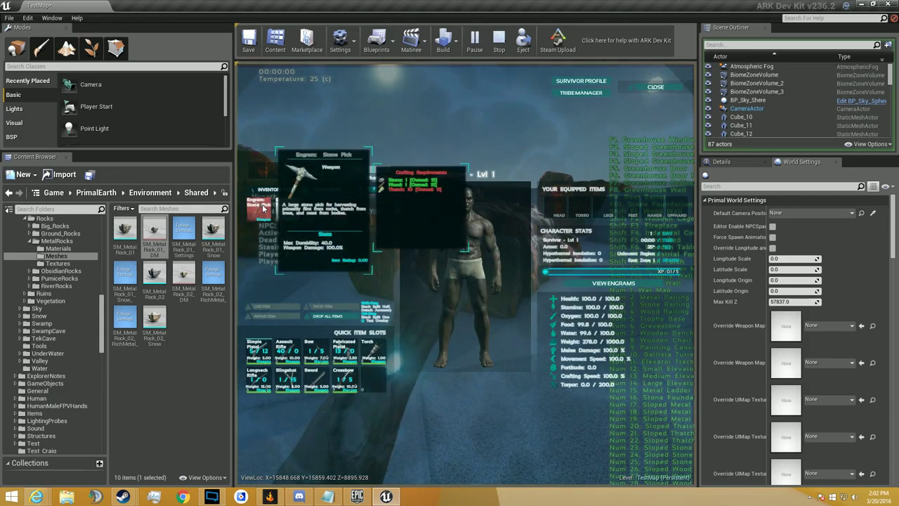
Step: Give the survivor a stock of every resource with the GiveResources console command
key(i)
key(Tab)
text(GiveColors)
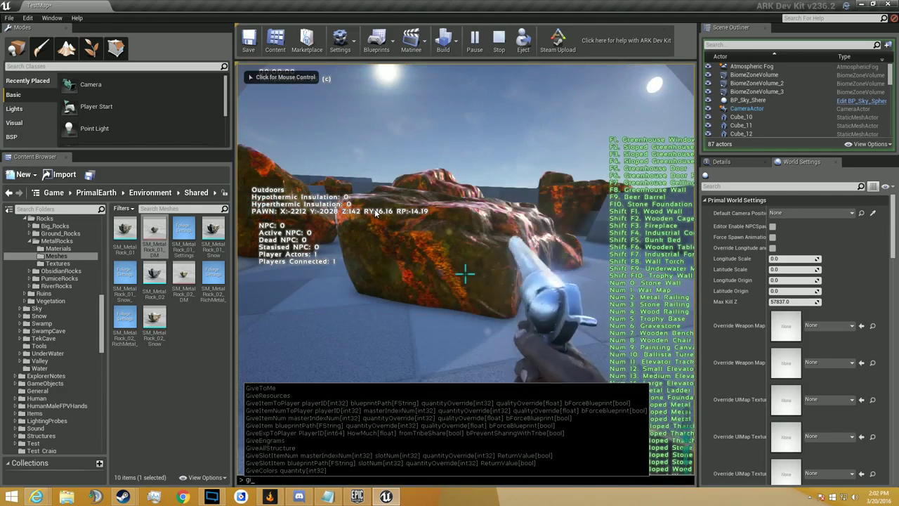
key(BackSpace)
key(BackSpace)
key(BackSpace)
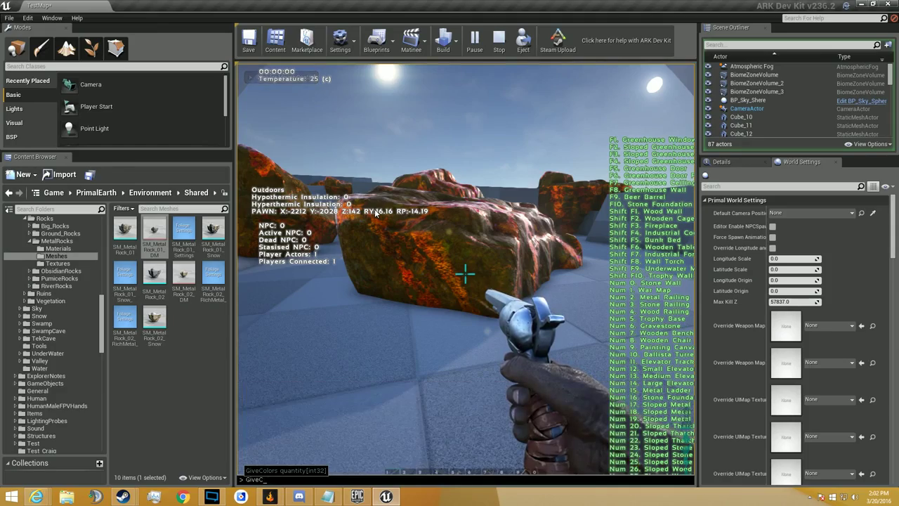
key(BackSpace)
text(resi)
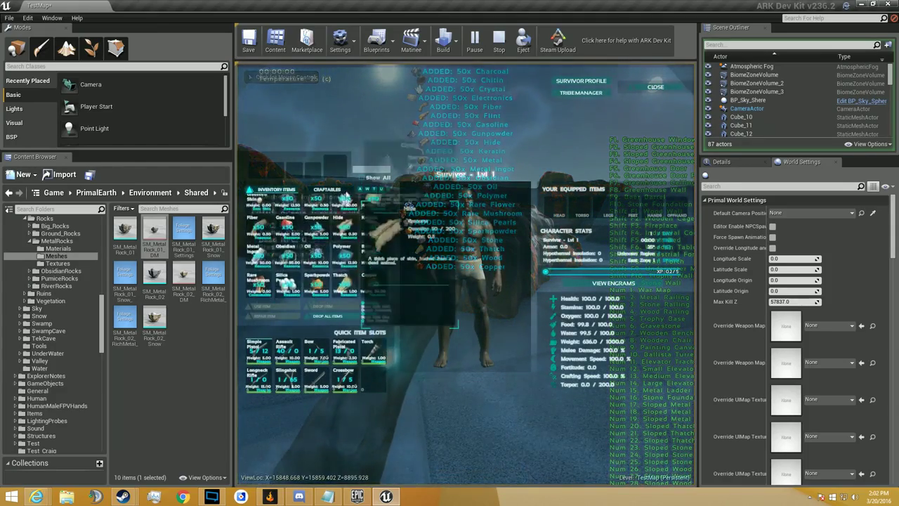
Step: Craft a Stone Pick and assign it to the empty quick item slot
click(327, 189)
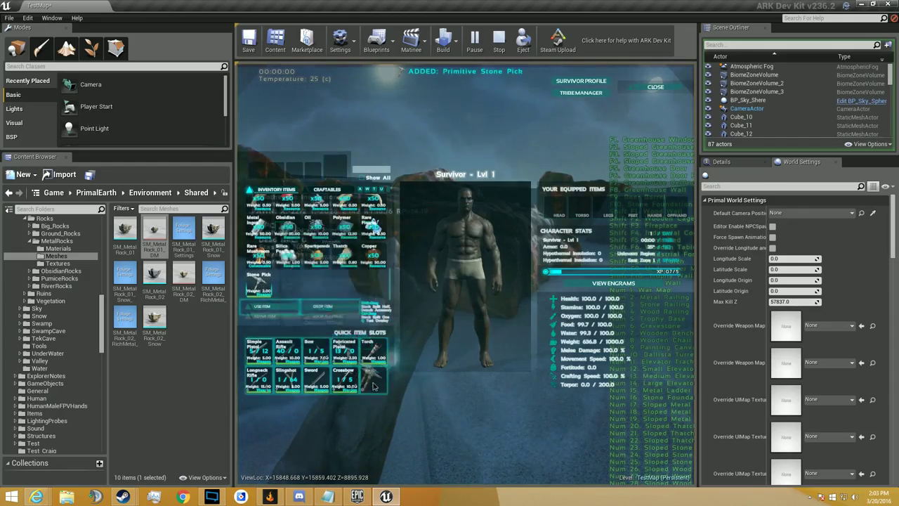
key(i)
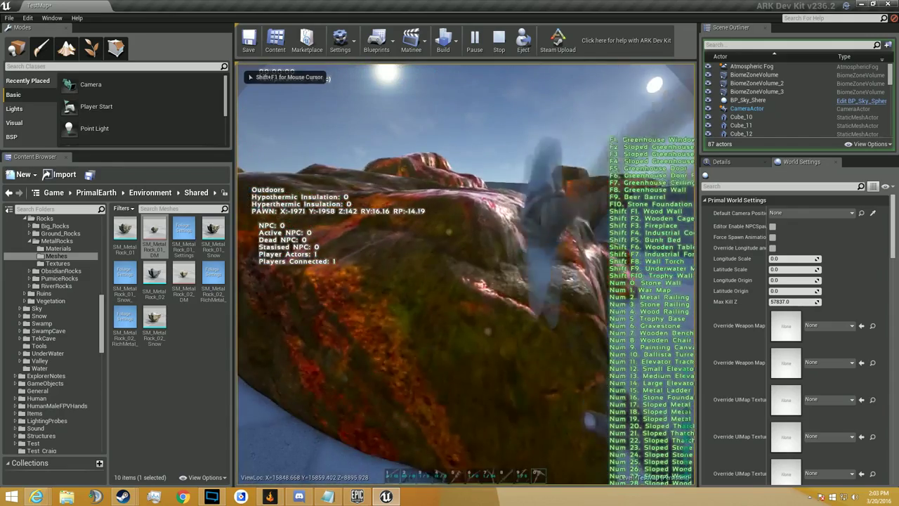
Step: Strike the painted copper rocks repeatedly with the Stone Pick to test harvesting them
click(465, 273)
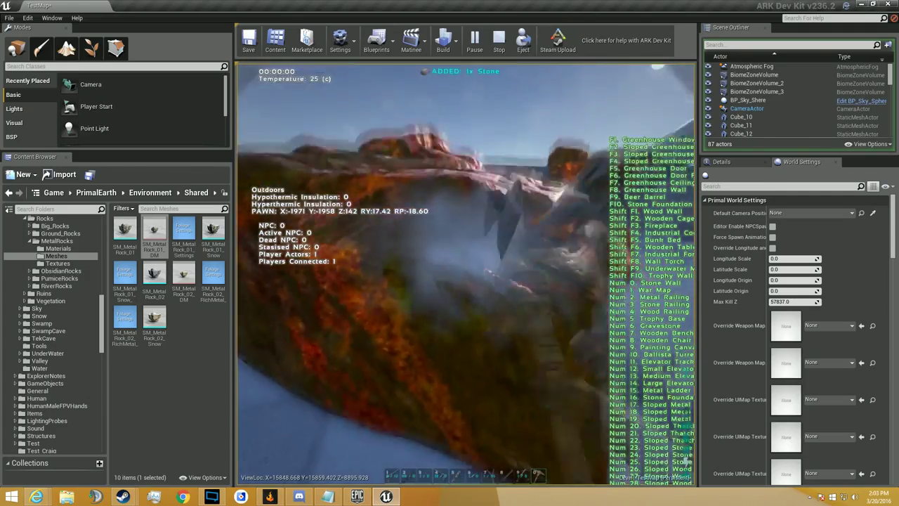
click(465, 273)
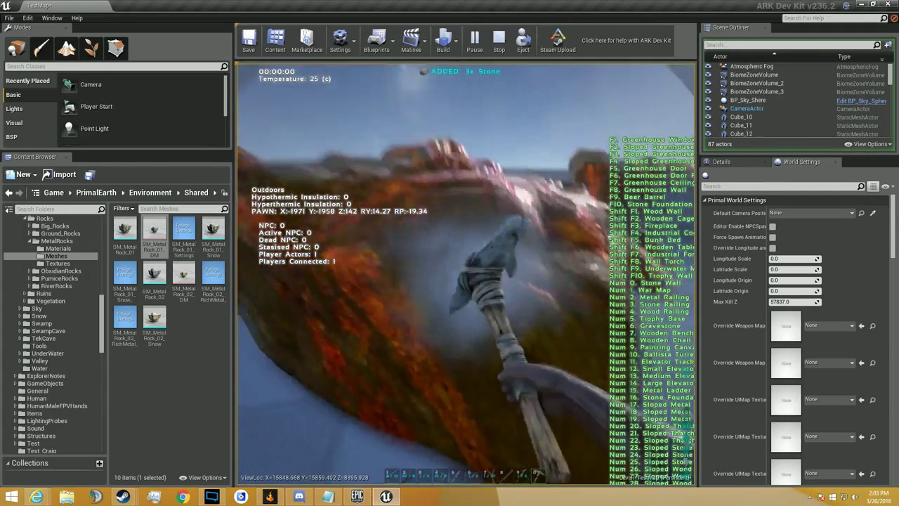
click(465, 273)
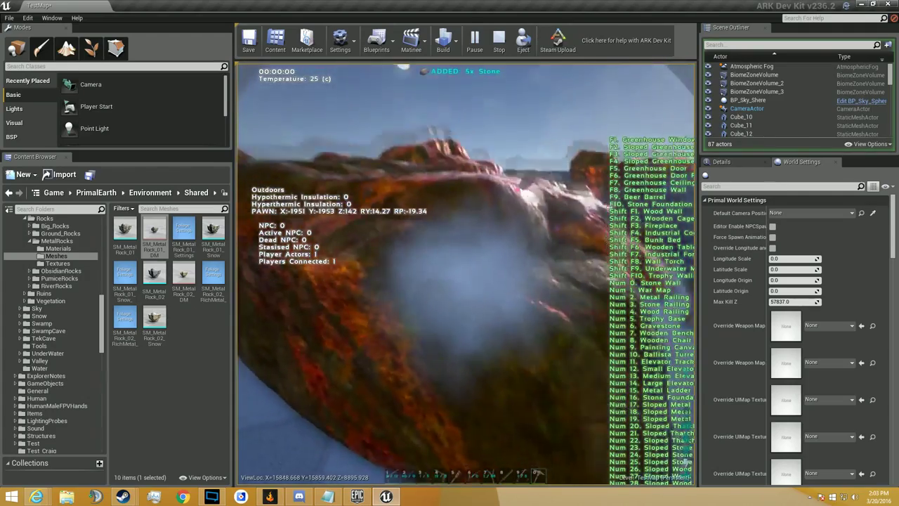
click(465, 274)
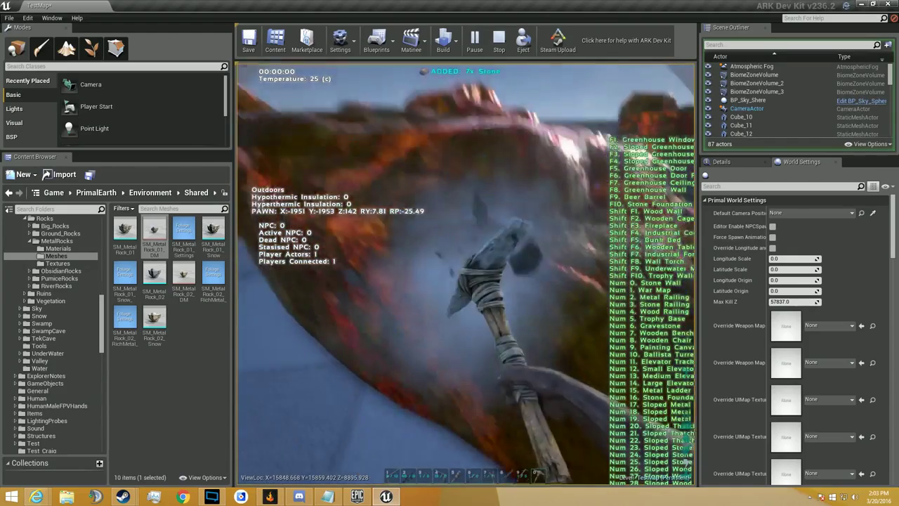
click(466, 274)
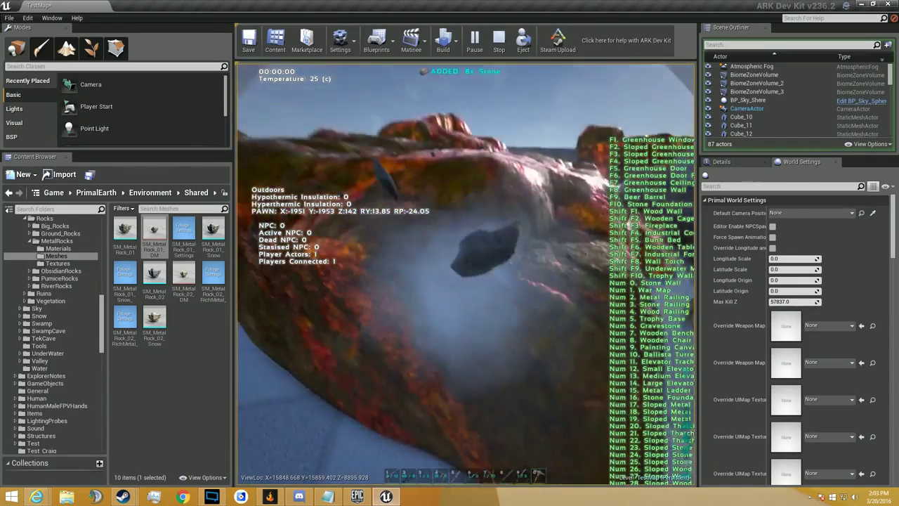
click(466, 273)
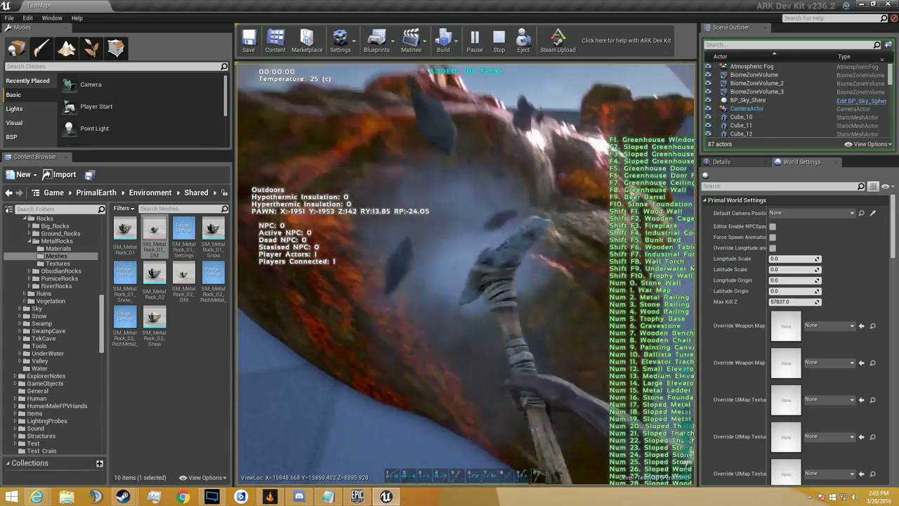
click(465, 273)
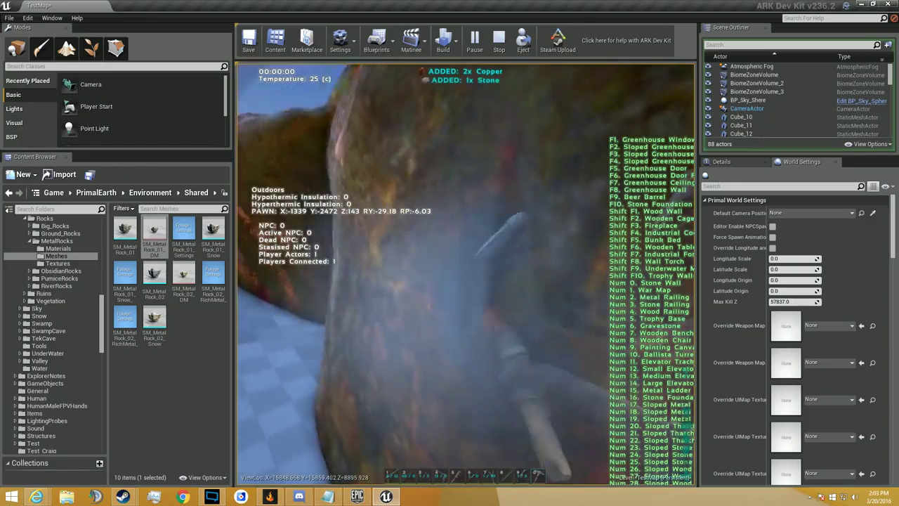
Step: Inspect the Copper resource's item details in the survivor's inventory and return to the game
key(Tab)
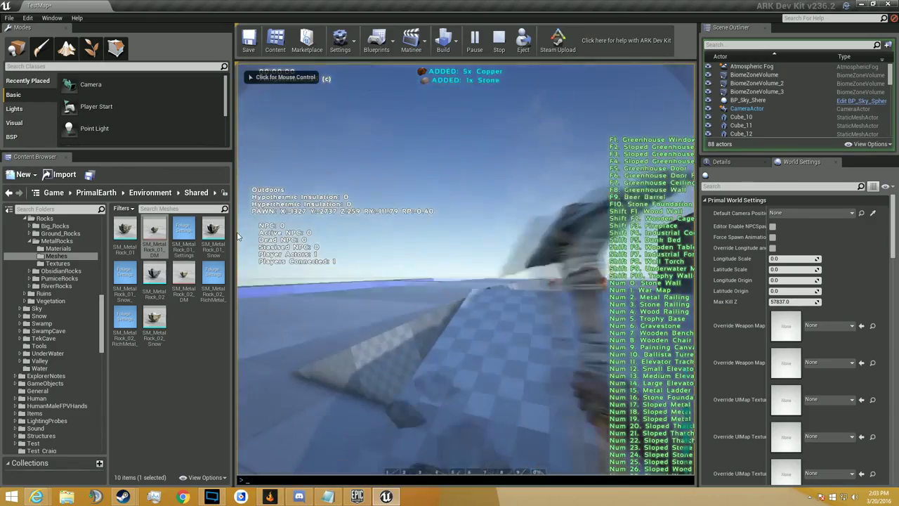
click(453, 72)
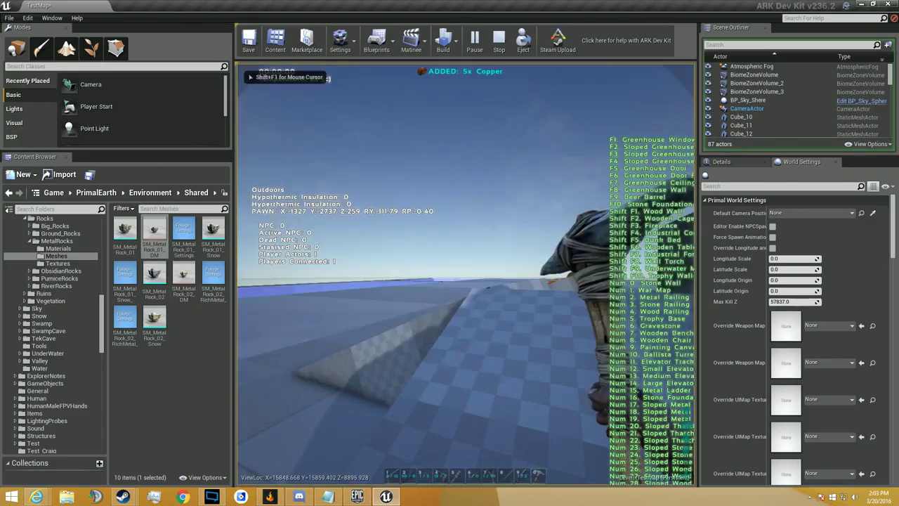
key(i)
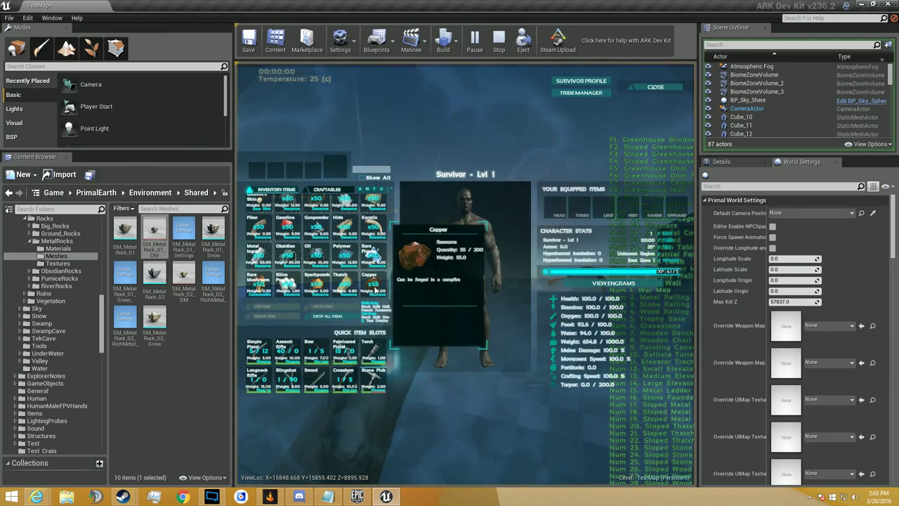
key(i)
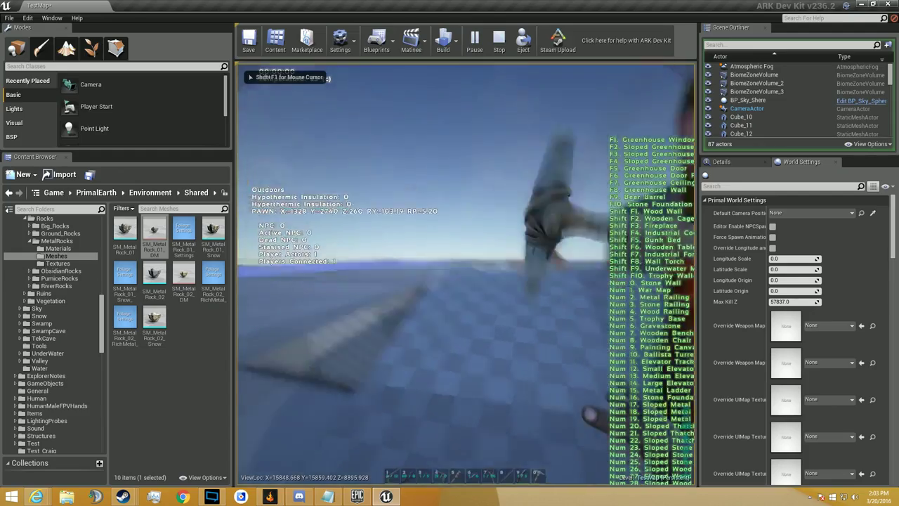